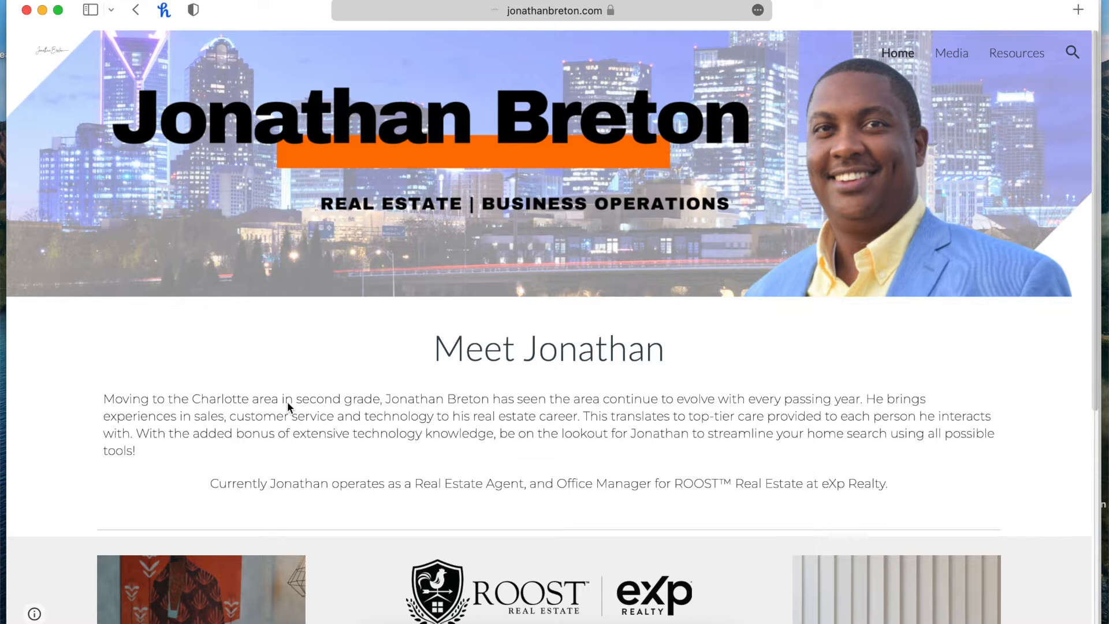
# Step: Review the example real estate website's home page, from the banner and bio down to the linked buttons and footer
pyautogui.scroll(-2, 288, 406)
pyautogui.scroll(-1, 289, 408)
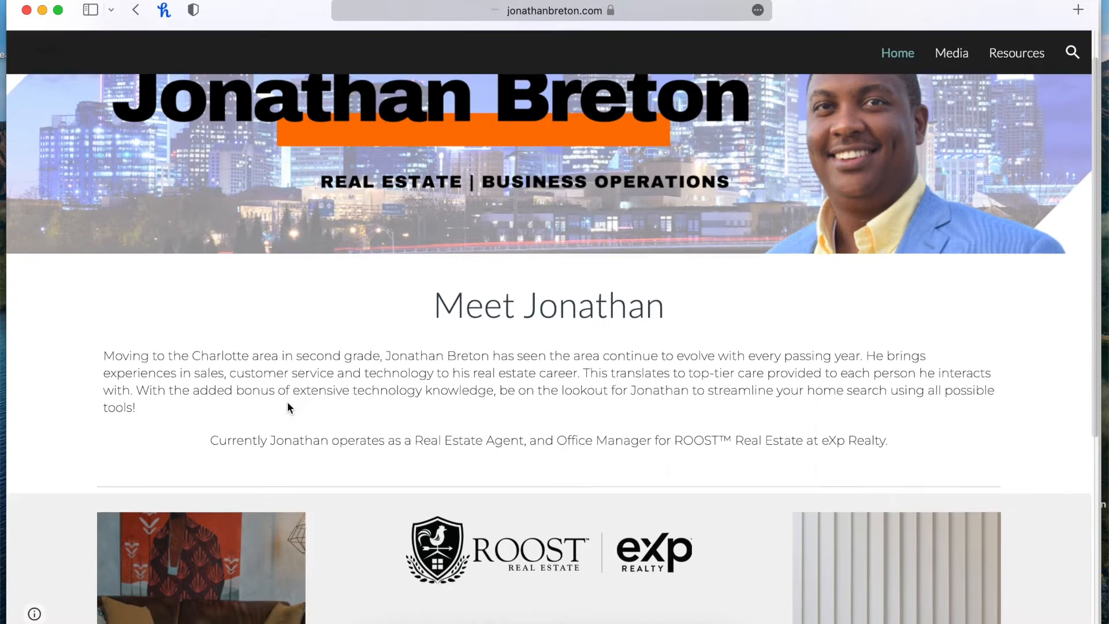
pyautogui.scroll(-3, 289, 407)
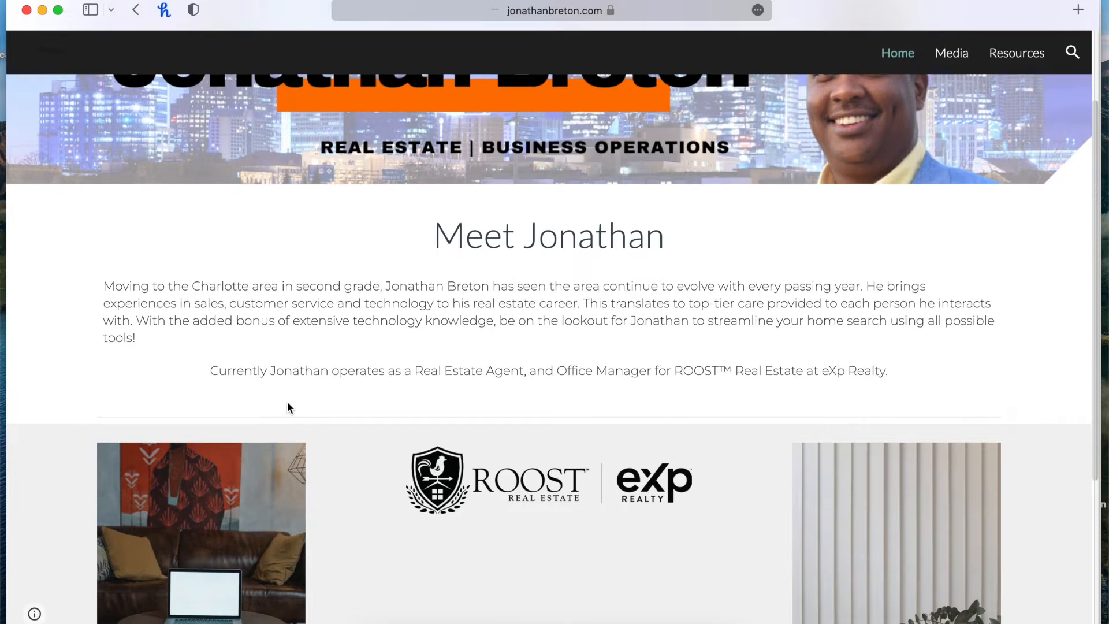
pyautogui.scroll(6, 287, 407)
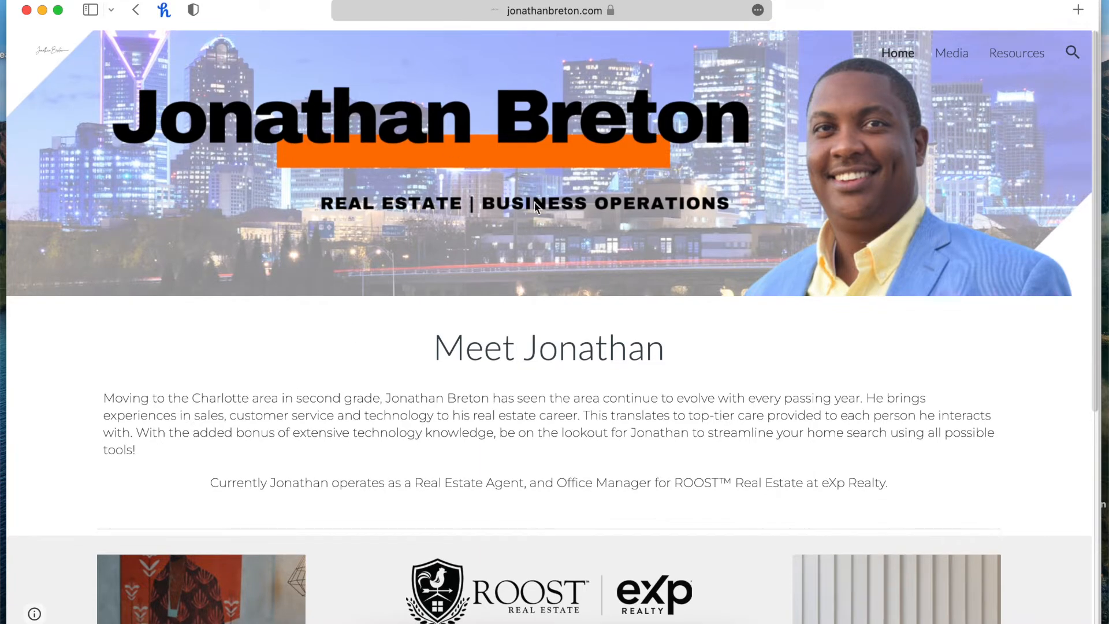
pyautogui.scroll(-6, 606, 220)
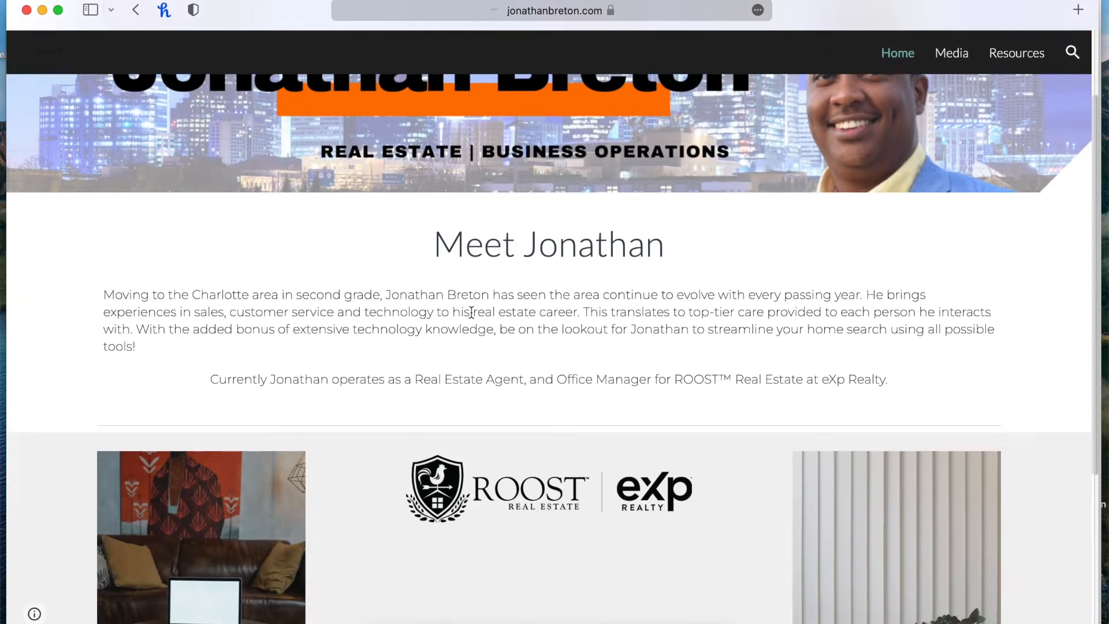
pyautogui.scroll(-15, 584, 334)
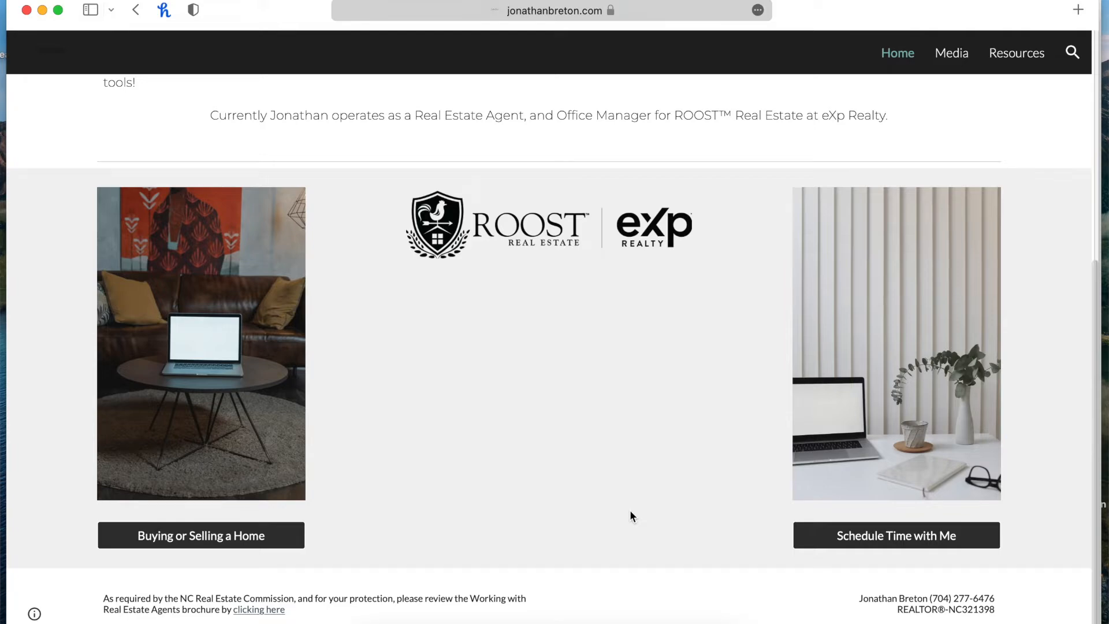
pyautogui.scroll(7, 599, 459)
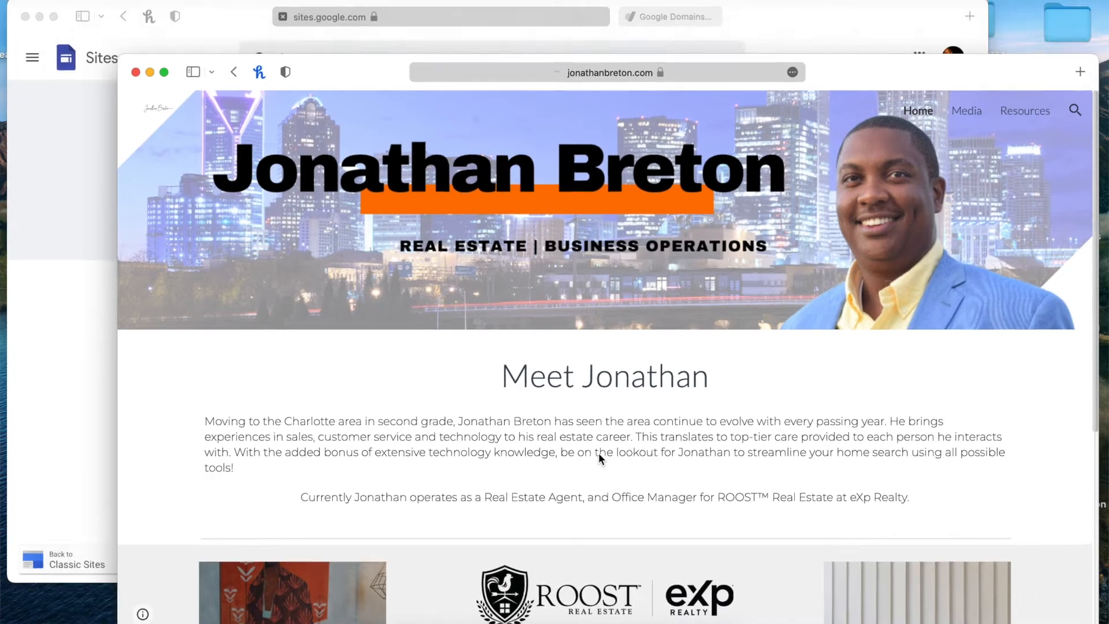
# Step: Switch to the Google Sites start page and look at the list of Google apps
pyautogui.hotkey('ctrl', 'Up')
pyautogui.click(242, 208)
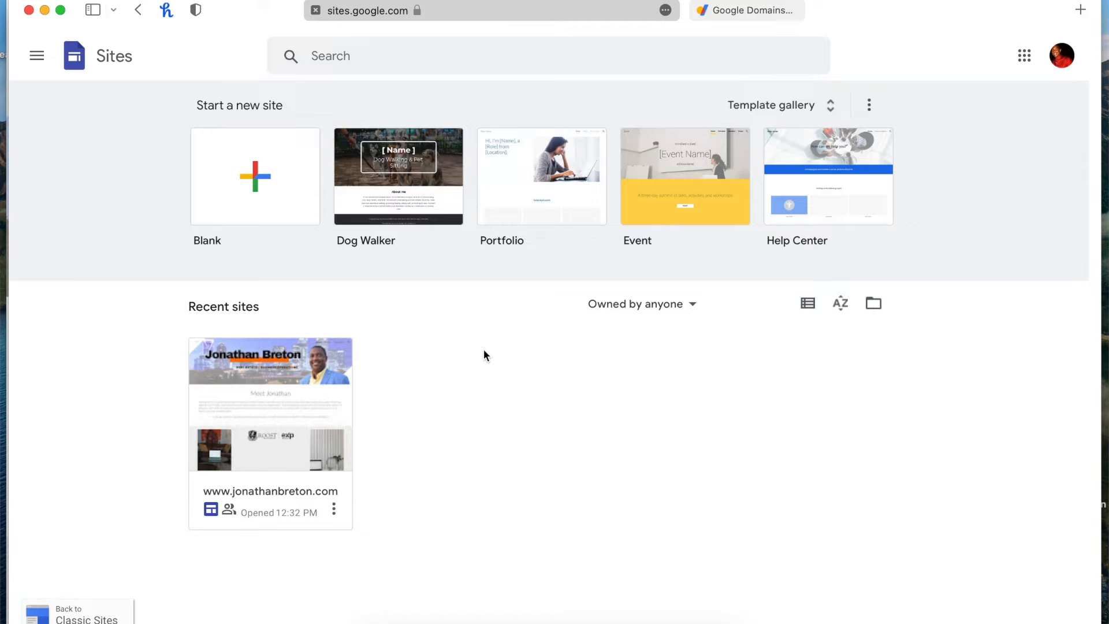
pyautogui.click(1026, 57)
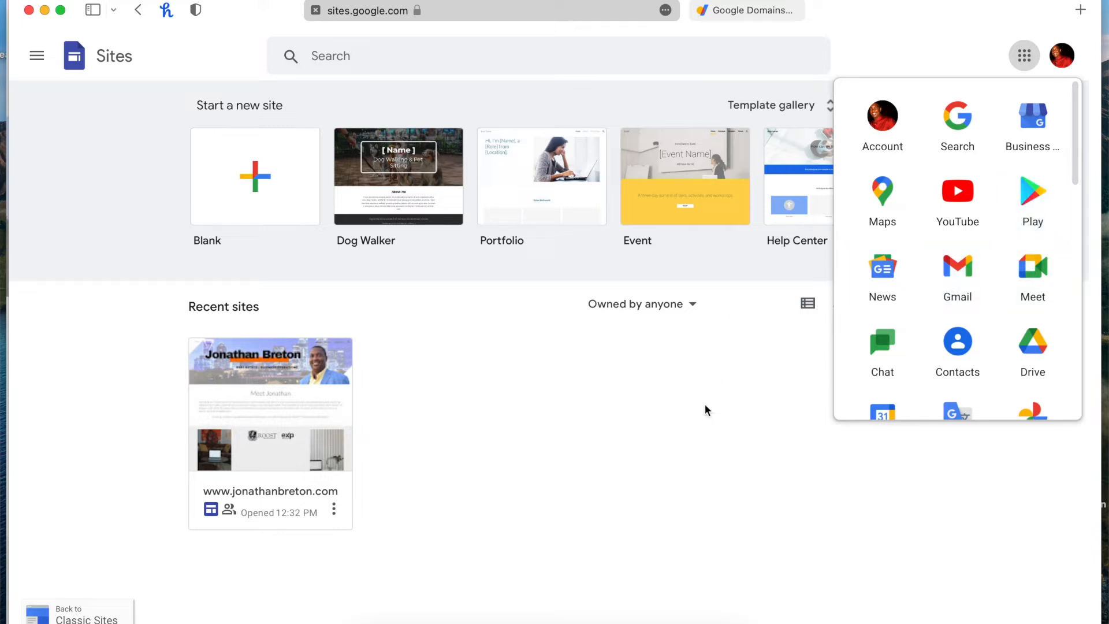
pyautogui.click(1024, 55)
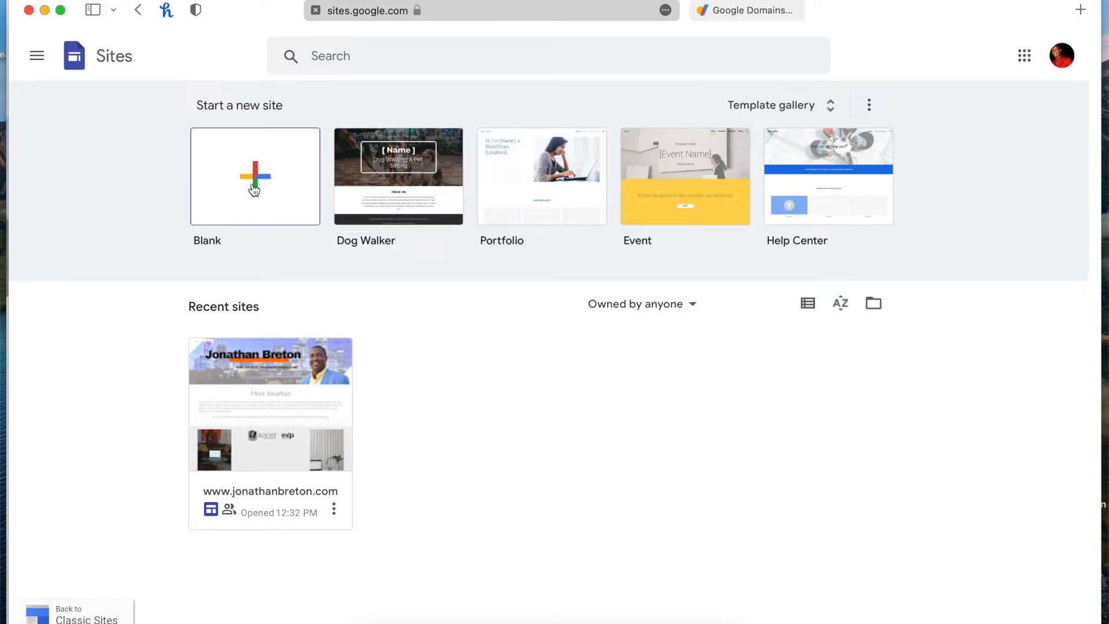
# Step: Examine the personal, work and small business templates in the template gallery
pyautogui.click(761, 109)
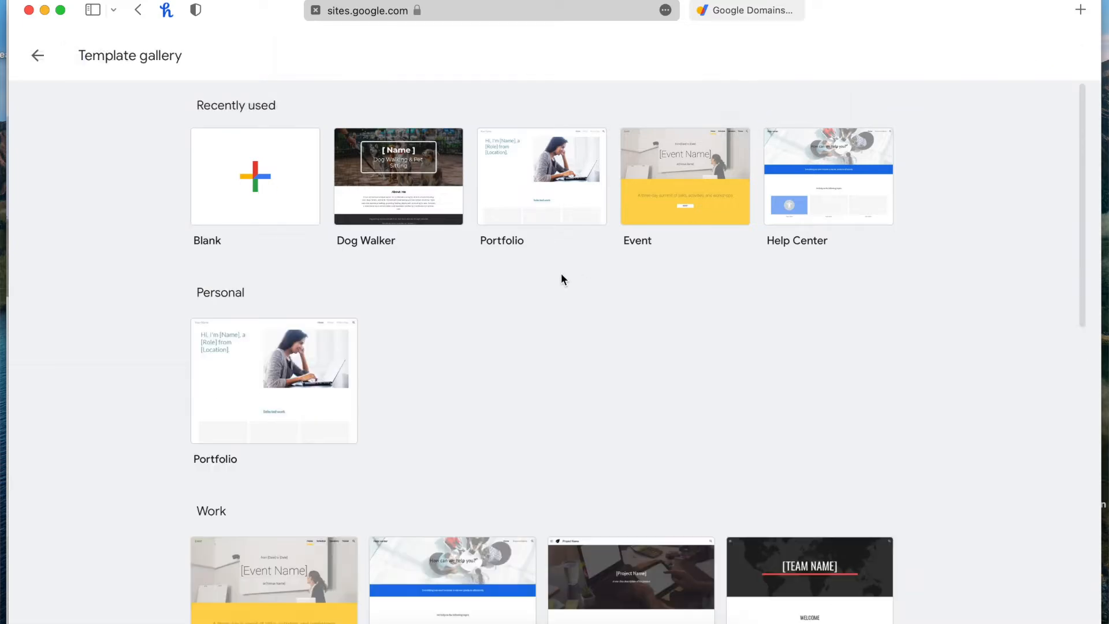
pyautogui.scroll(-5, 561, 277)
pyautogui.scroll(-1, 563, 280)
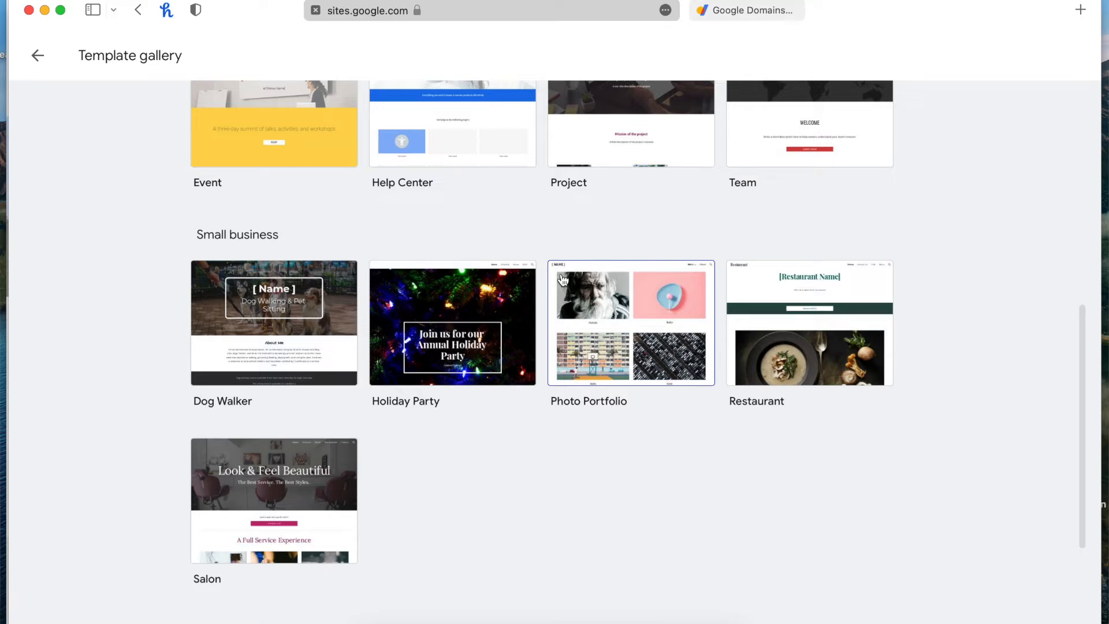
pyautogui.scroll(10, 563, 280)
pyautogui.scroll(-7, 561, 280)
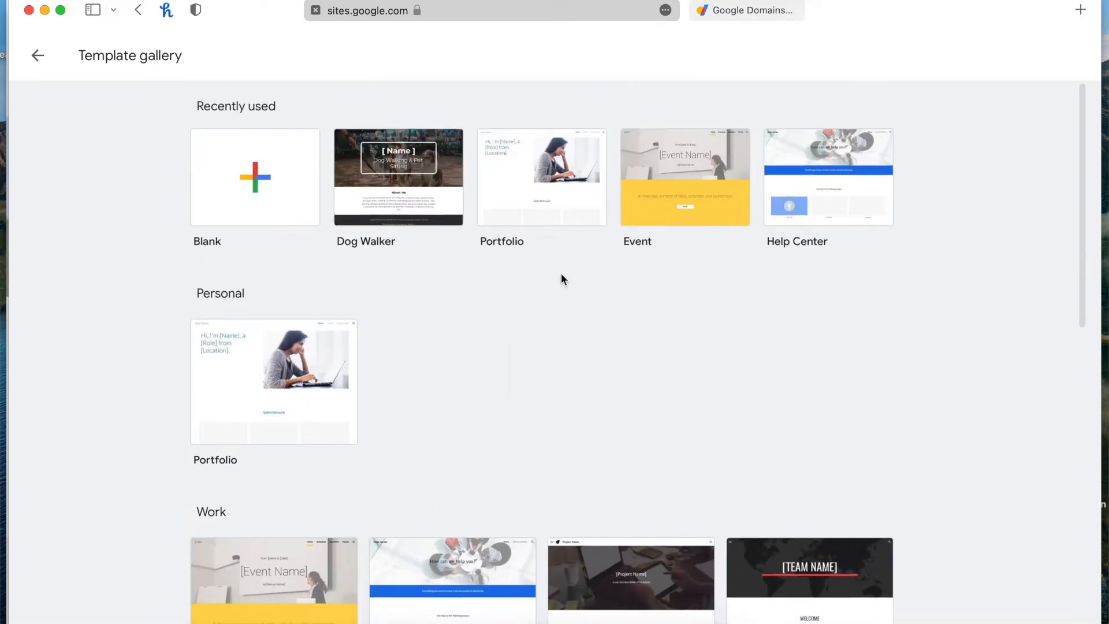
pyautogui.scroll(10, 550, 303)
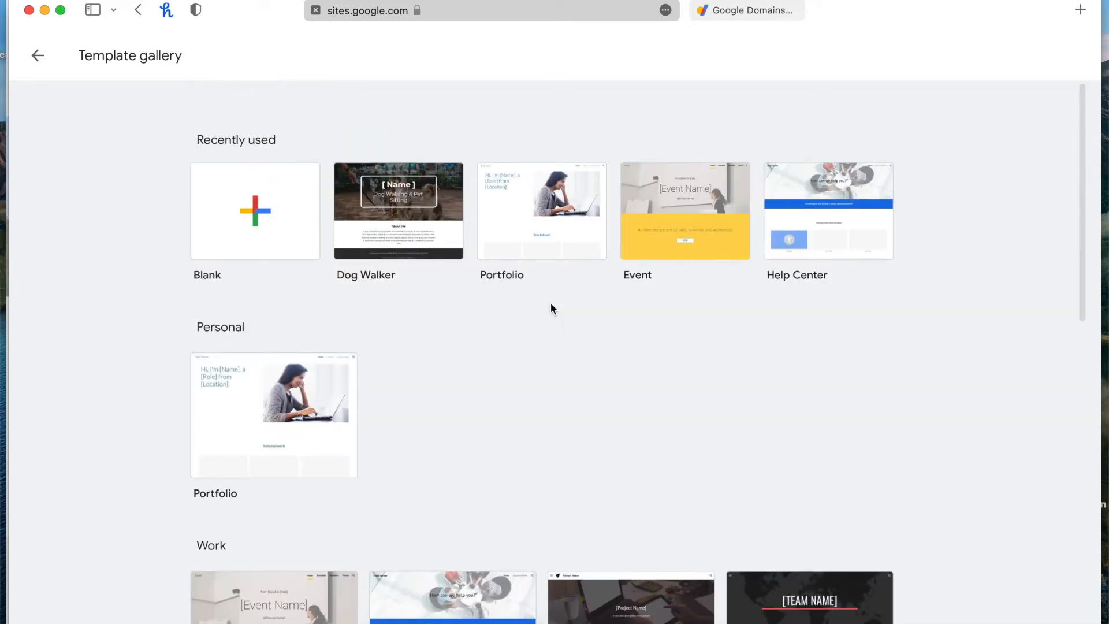
pyautogui.scroll(-8, 550, 303)
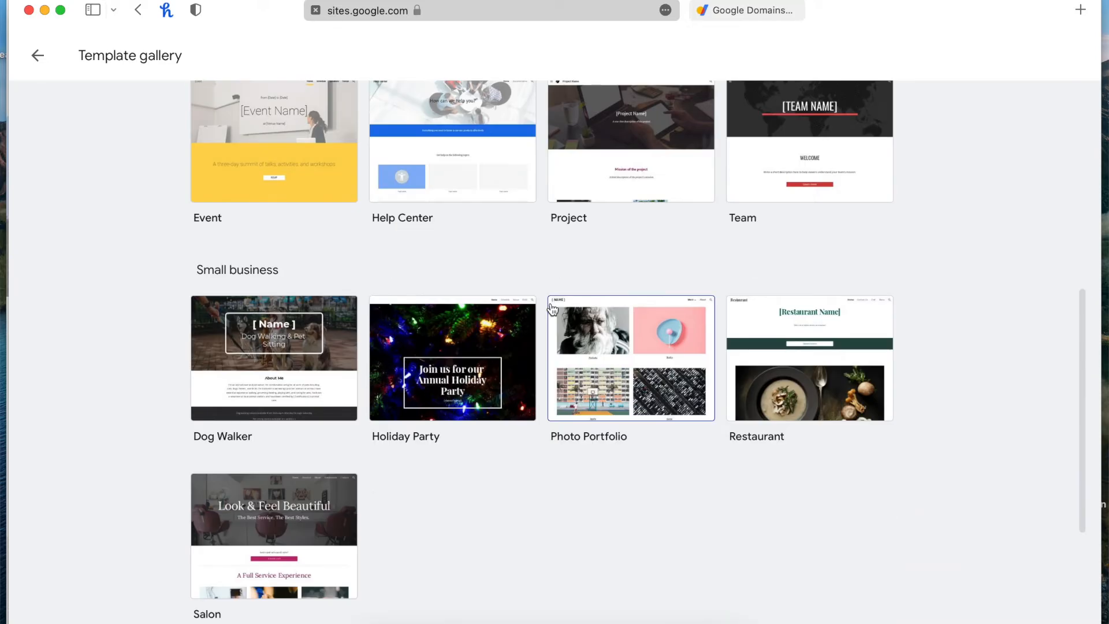
pyautogui.scroll(10, 552, 309)
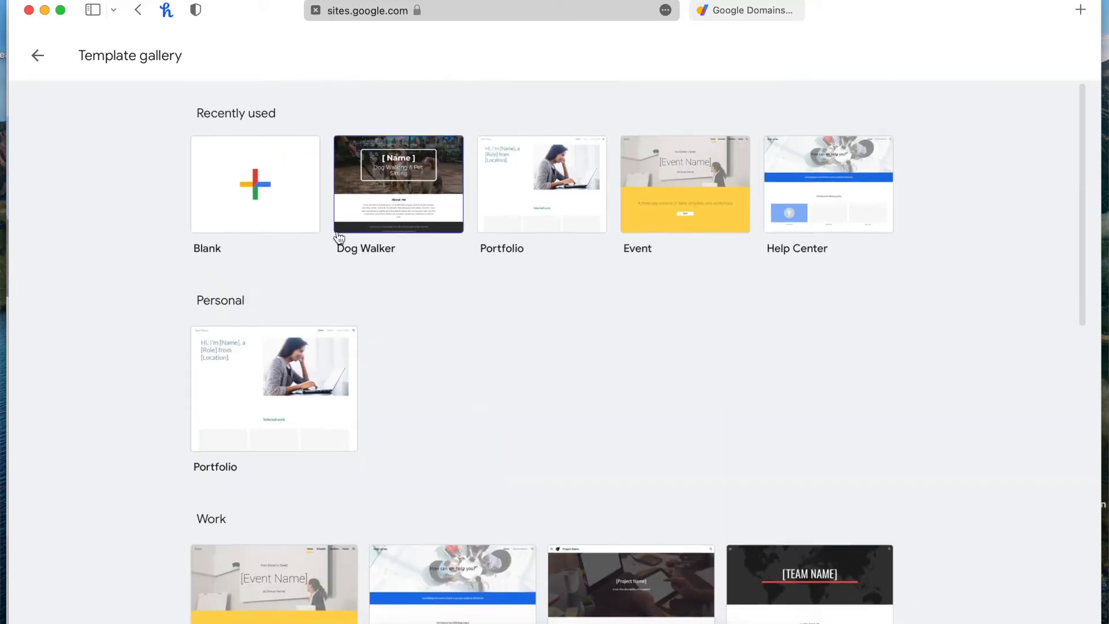
# Step: Create a blank site and replace the header's placeholder page title with "First Name"
pyautogui.click(259, 191)
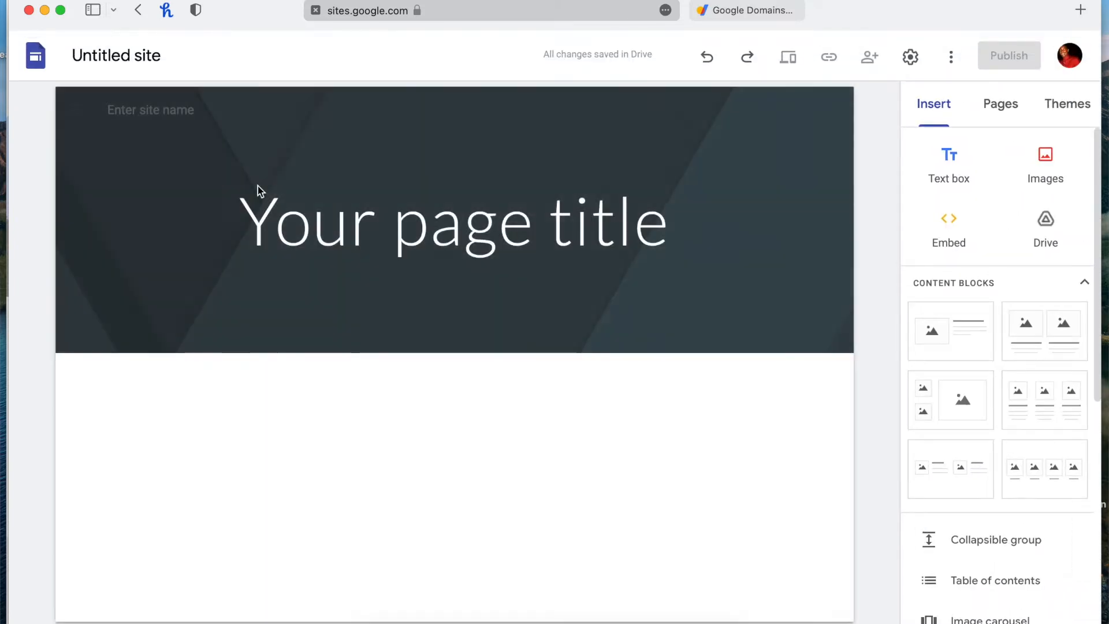
pyautogui.click(405, 240)
pyautogui.doubleClick(406, 240)
pyautogui.tripleClick(406, 239)
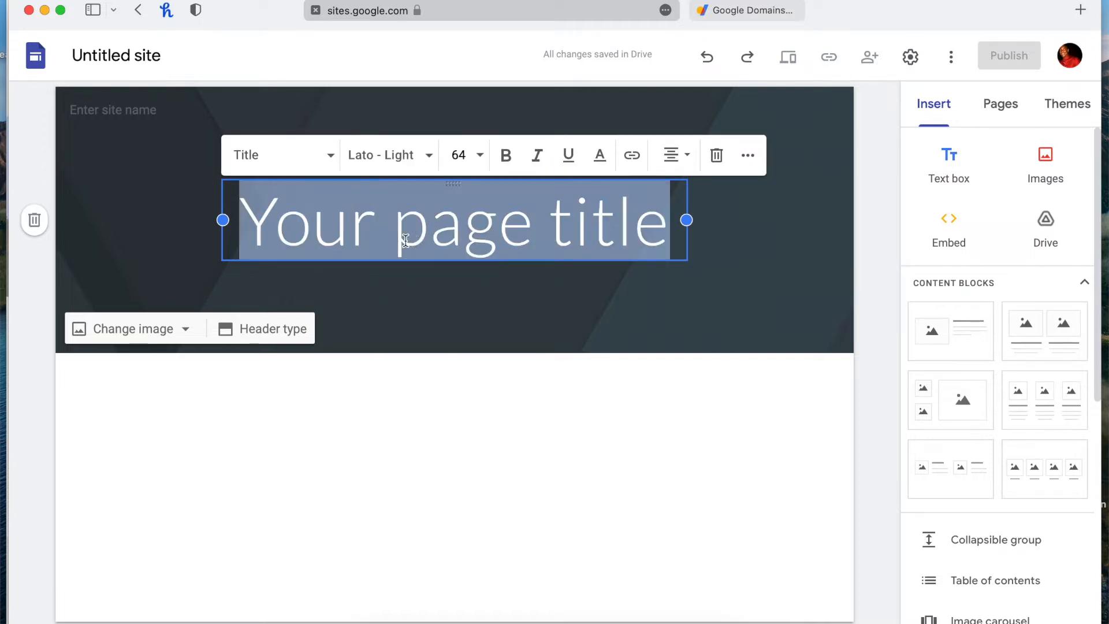
pyautogui.write('First')
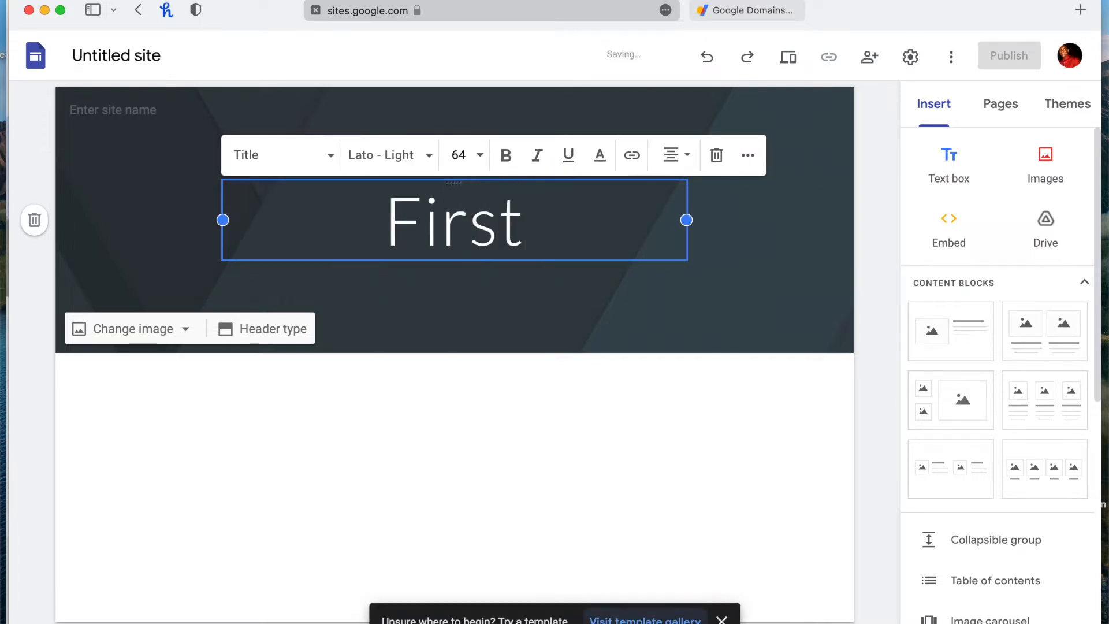
pyautogui.write(' Name')
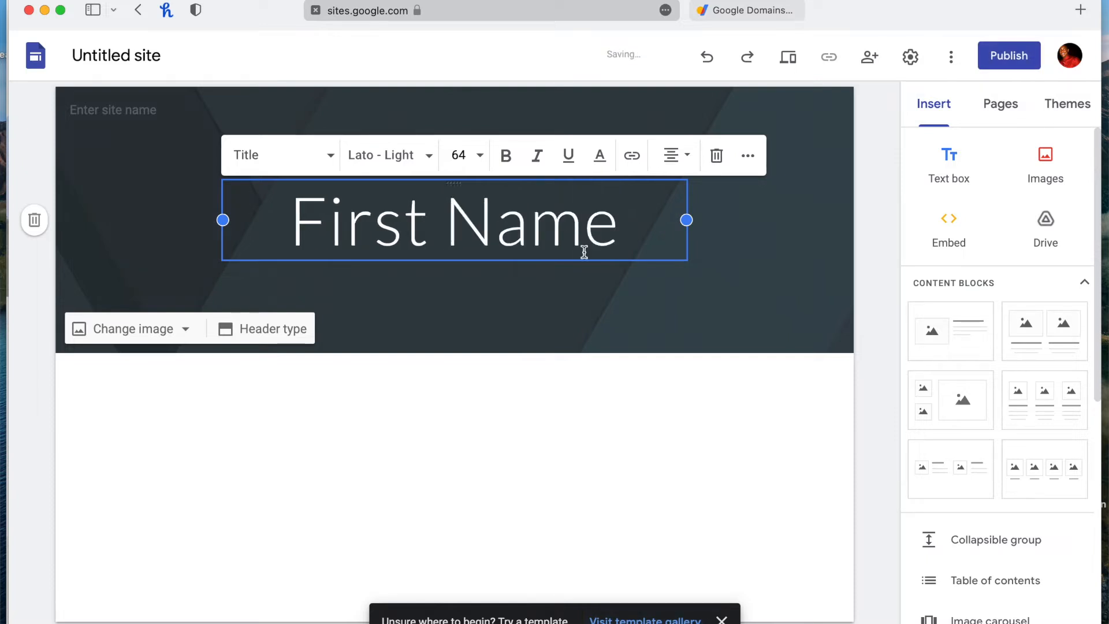
pyautogui.click(595, 423)
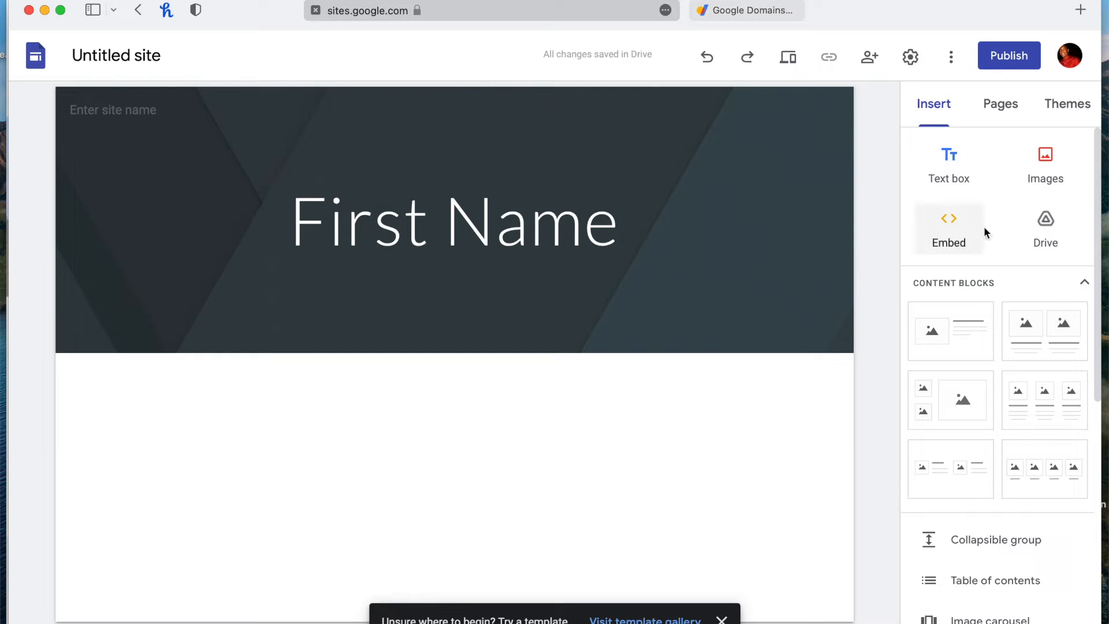
# Step: Insert an empty text box below the header, followed by the content block with two small images beside a large one
pyautogui.click(957, 185)
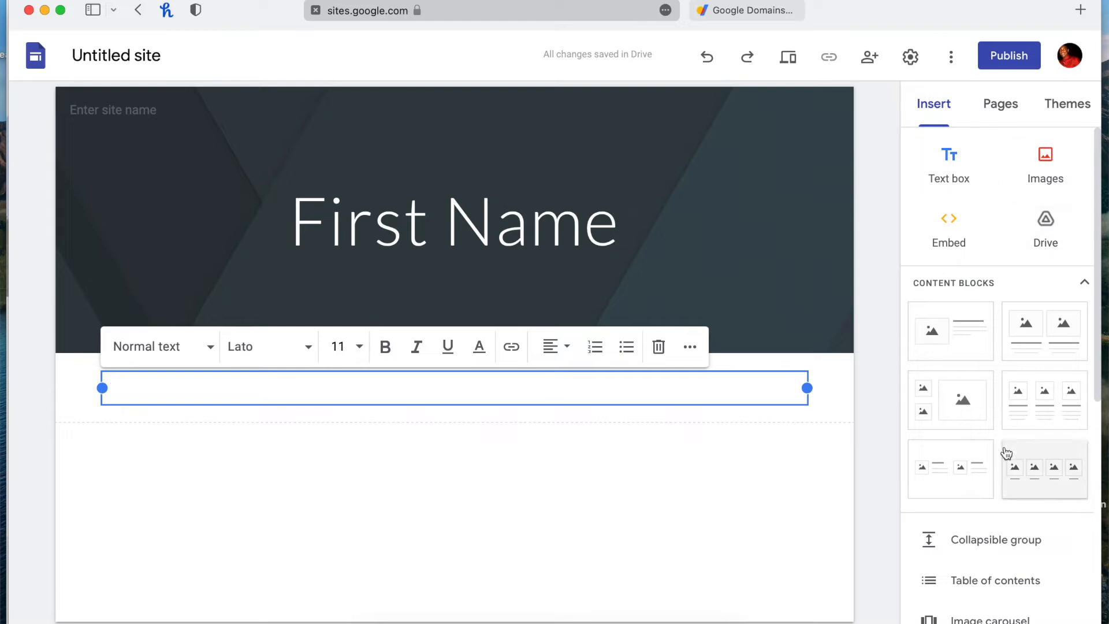
pyautogui.scroll(-4, 1006, 382)
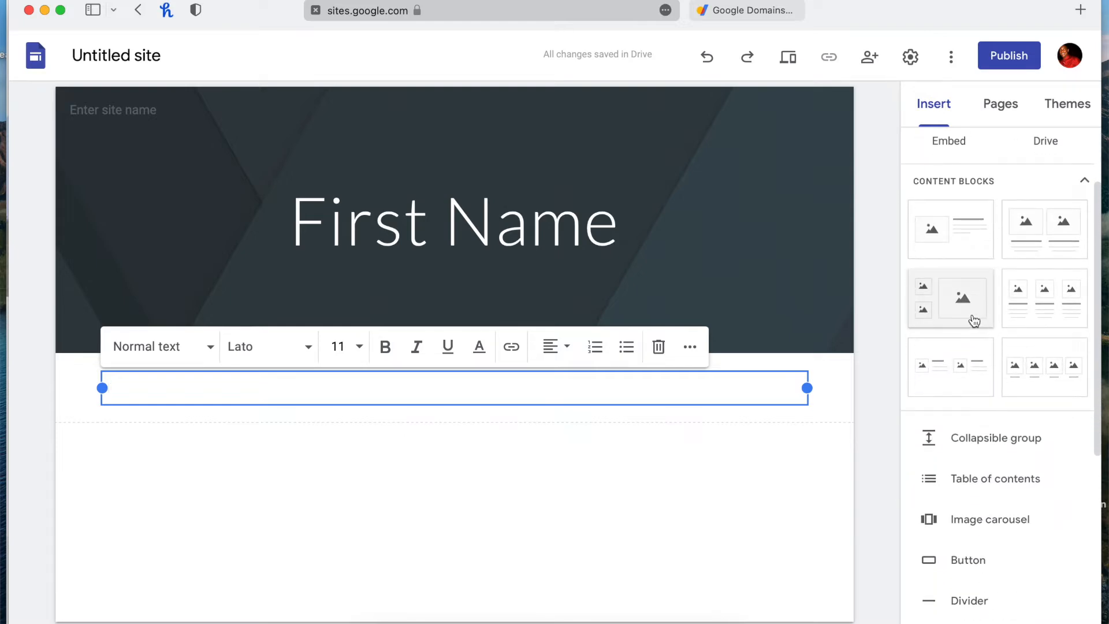
pyautogui.click(976, 321)
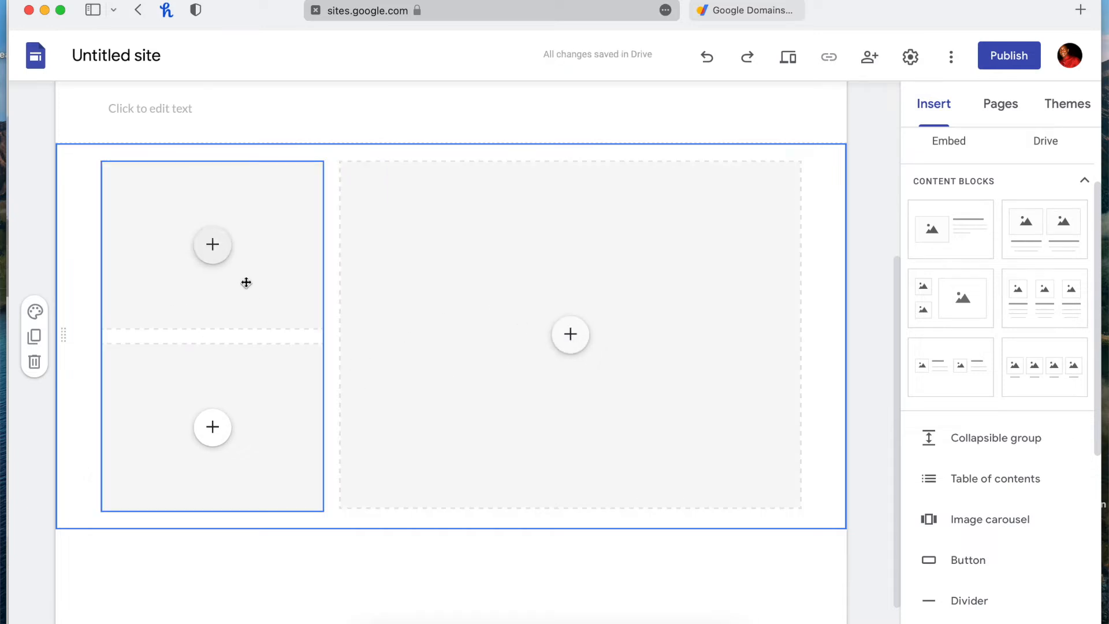
pyautogui.scroll(3, 229, 358)
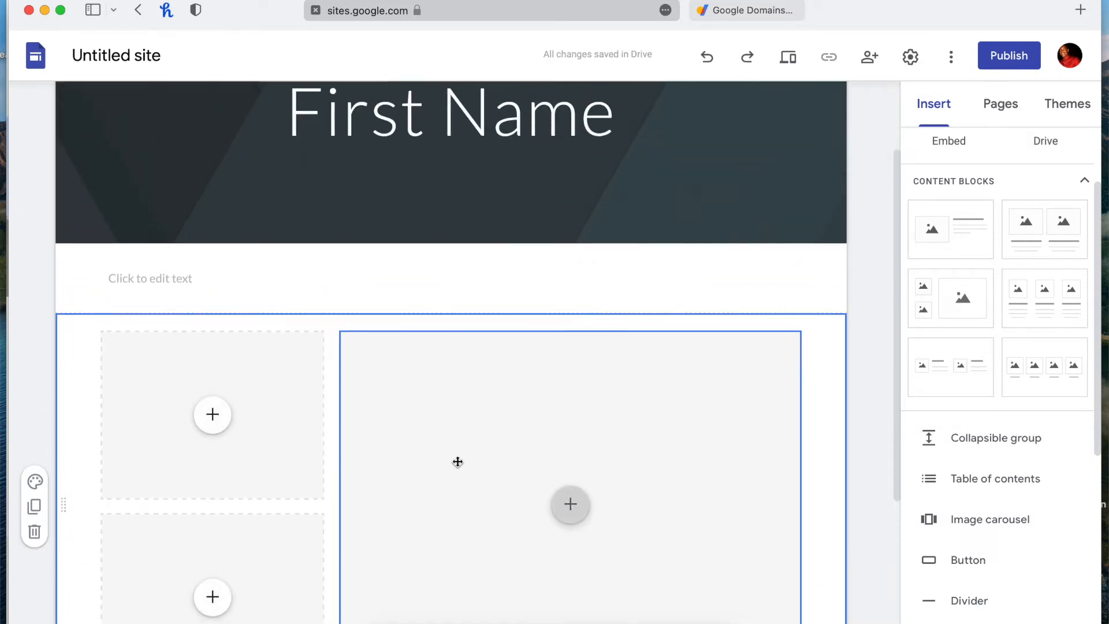
pyautogui.scroll(-3, 656, 439)
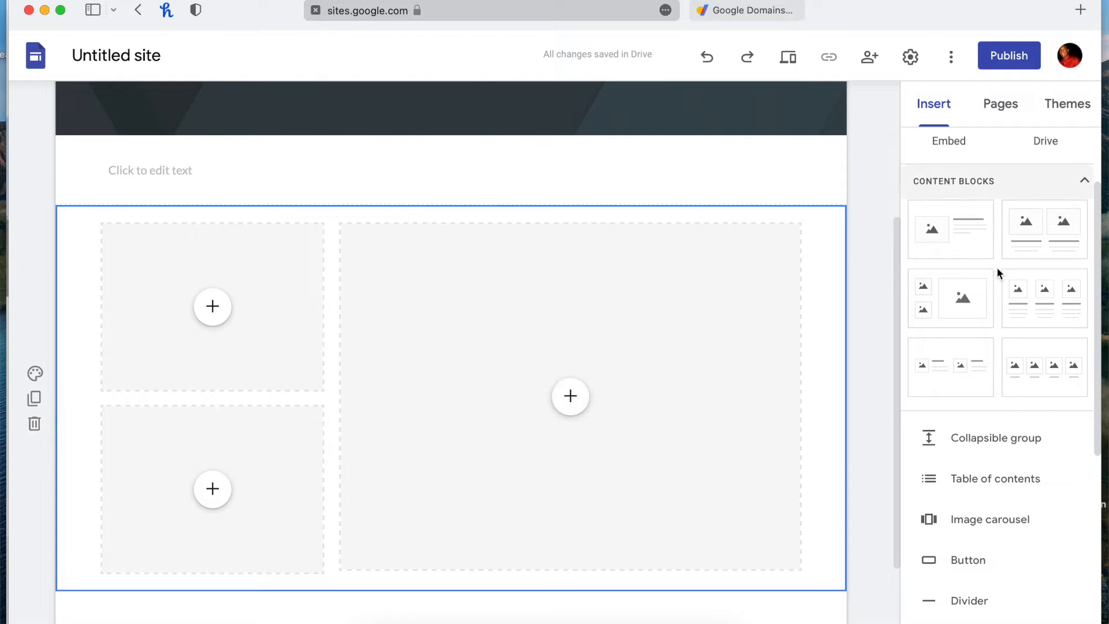
# Step: Add the content block with four captioned images in a row beneath the existing image section
pyautogui.scroll(-2, 997, 267)
pyautogui.scroll(-2, 997, 267)
pyautogui.click(1045, 203)
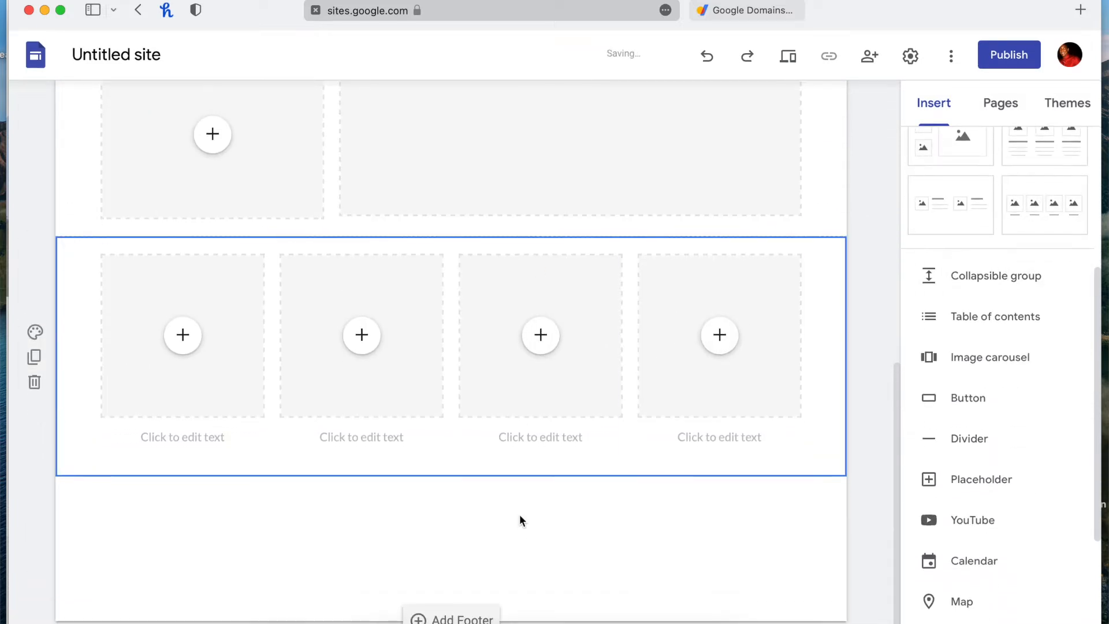
pyautogui.scroll(6, 519, 514)
pyautogui.scroll(-5, 543, 418)
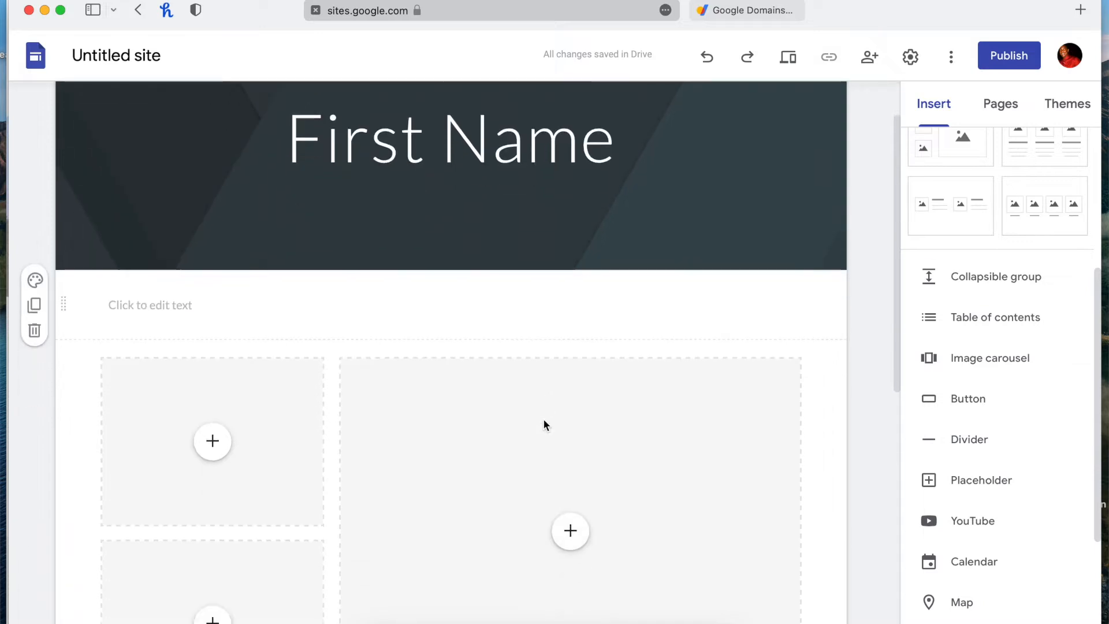
# Step: Move the four-image section up so it sits directly below the header, above the text box
pyautogui.scroll(6, 543, 418)
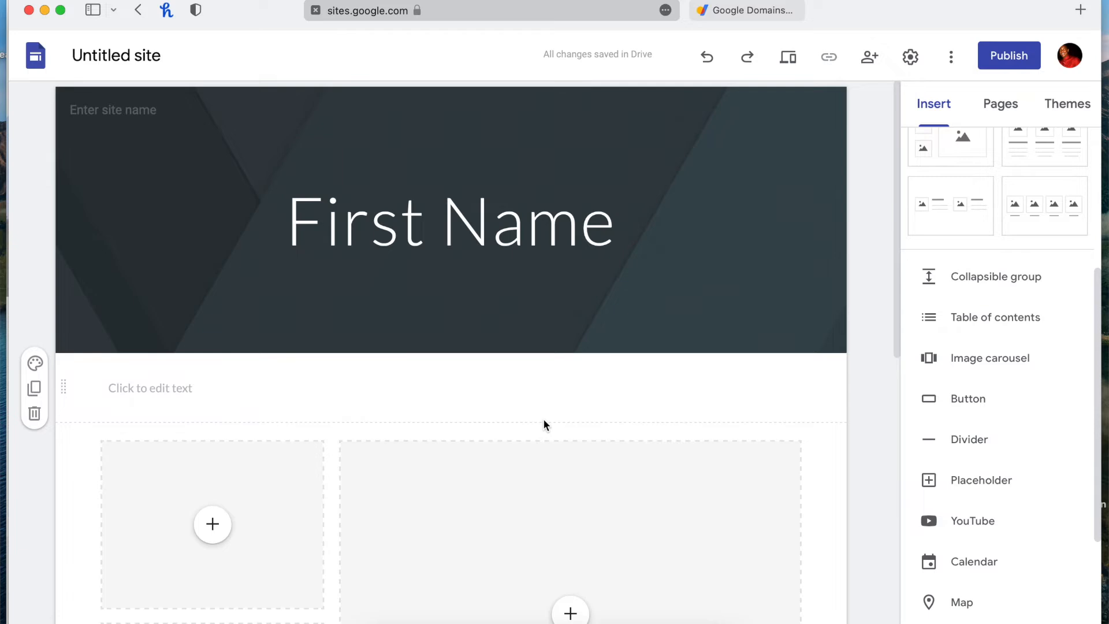
pyautogui.scroll(-9, 543, 425)
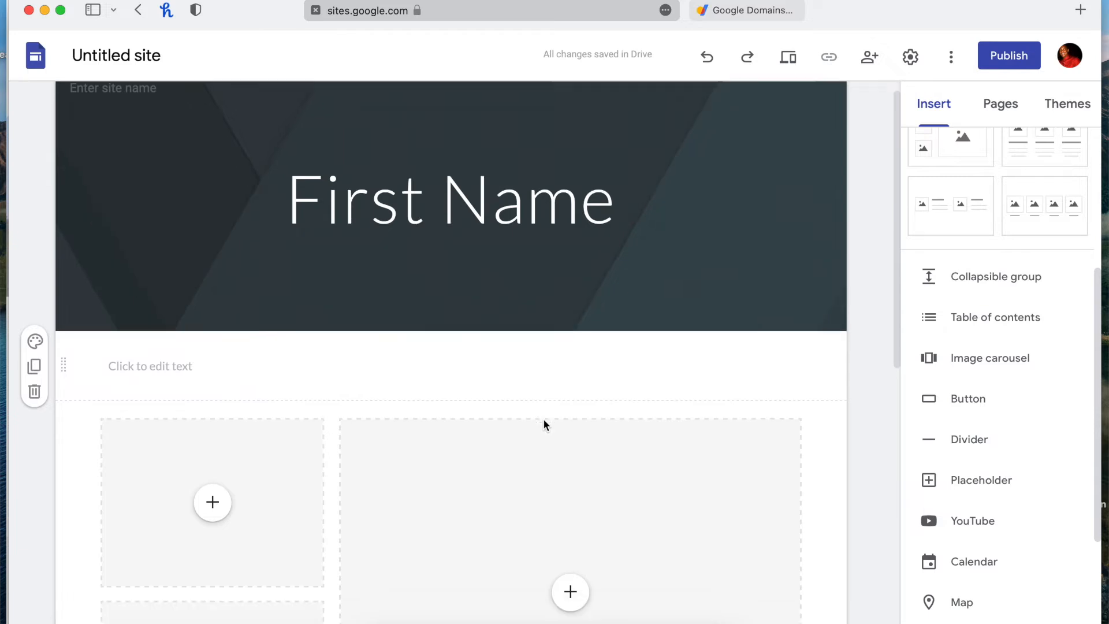
pyautogui.scroll(3, 679, 335)
pyautogui.scroll(-3, 678, 334)
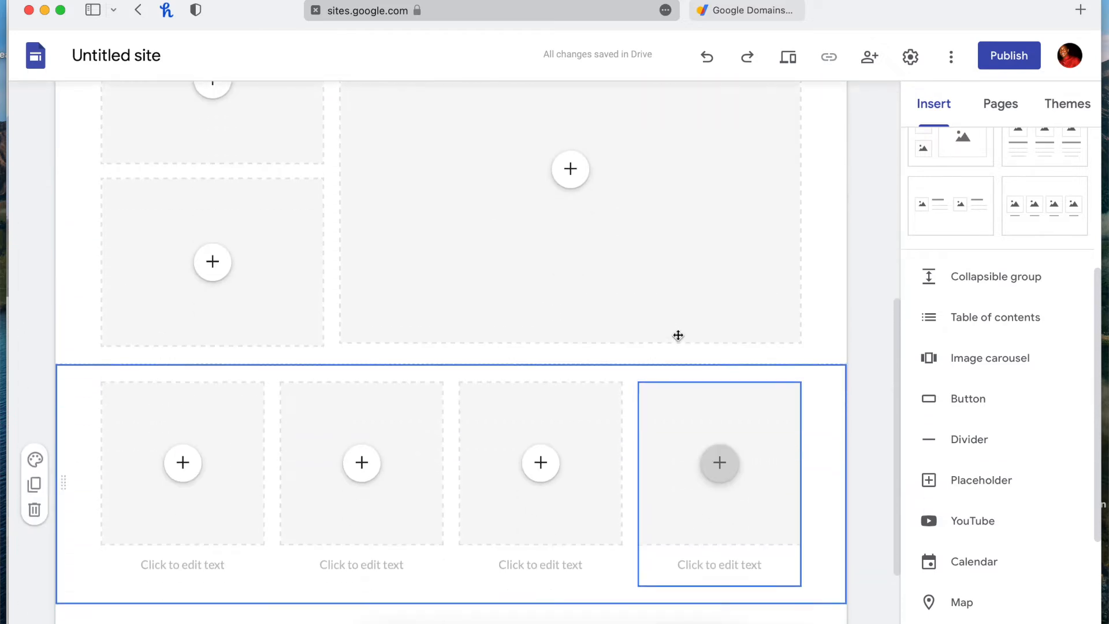
pyautogui.moveTo(62, 464); pyautogui.dragTo(81, 205)
pyautogui.scroll(3, 248, 289)
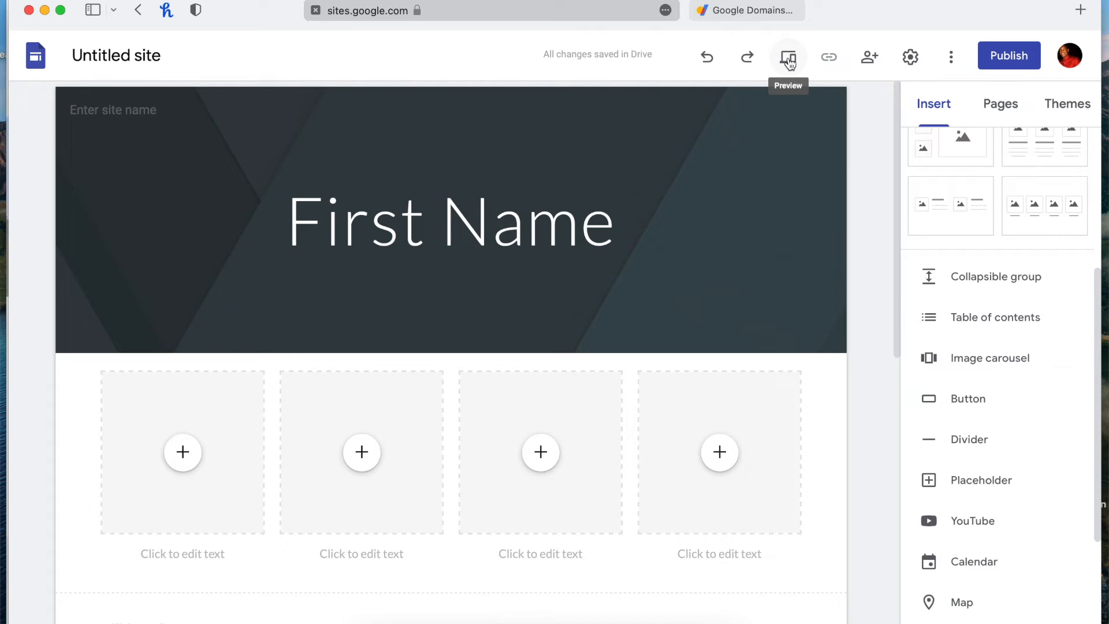
# Step: Preview the page in the large screen, tablet and phone layouts and examine how the image sections rearrange
pyautogui.click(790, 60)
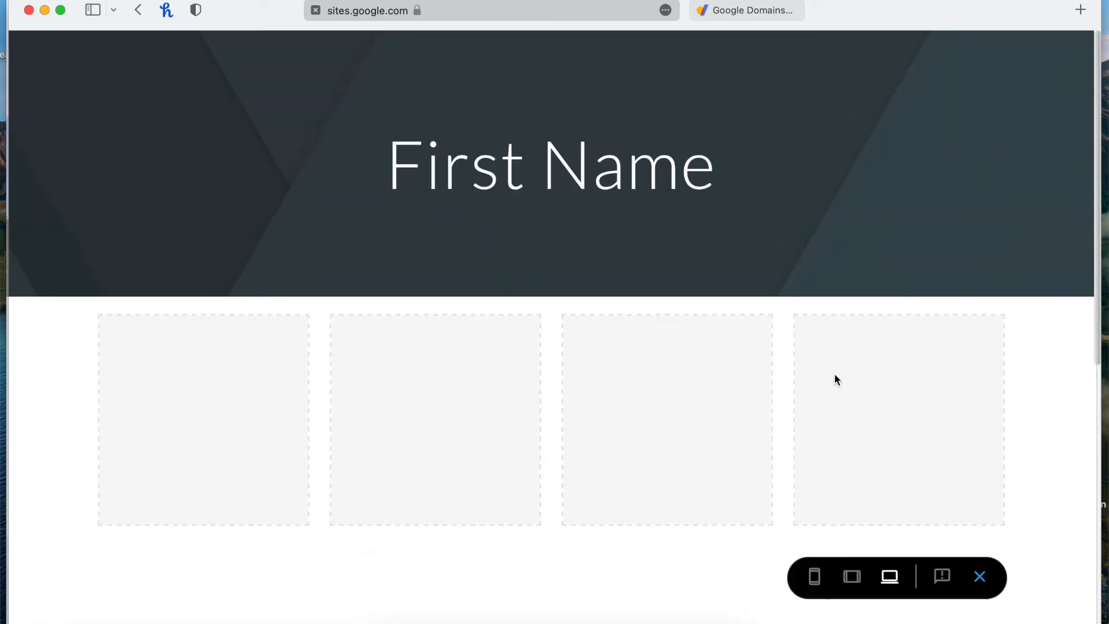
pyautogui.scroll(-10, 937, 507)
pyautogui.click(853, 578)
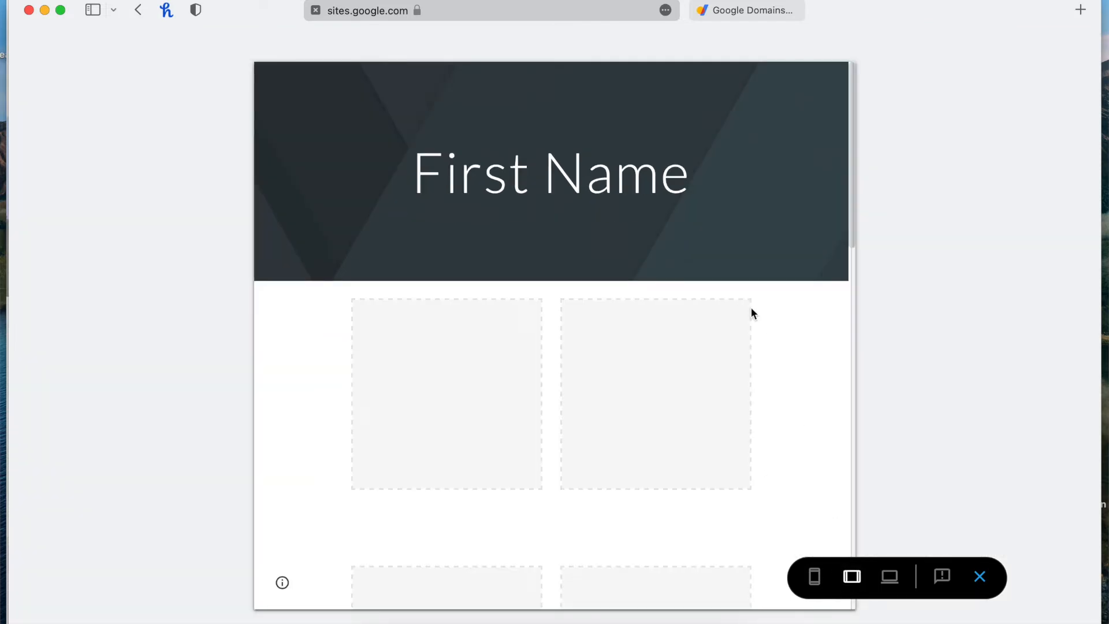
pyautogui.scroll(-5, 751, 313)
pyautogui.click(816, 577)
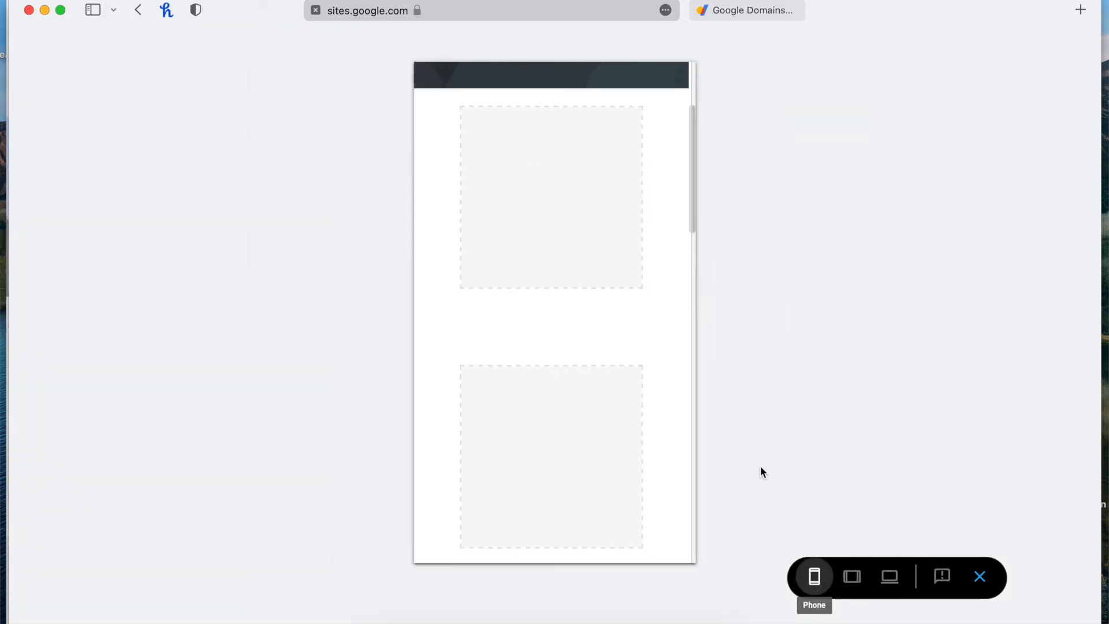
pyautogui.scroll(3, 646, 269)
pyautogui.scroll(-5, 646, 268)
pyautogui.scroll(-10, 646, 269)
pyautogui.scroll(6, 647, 269)
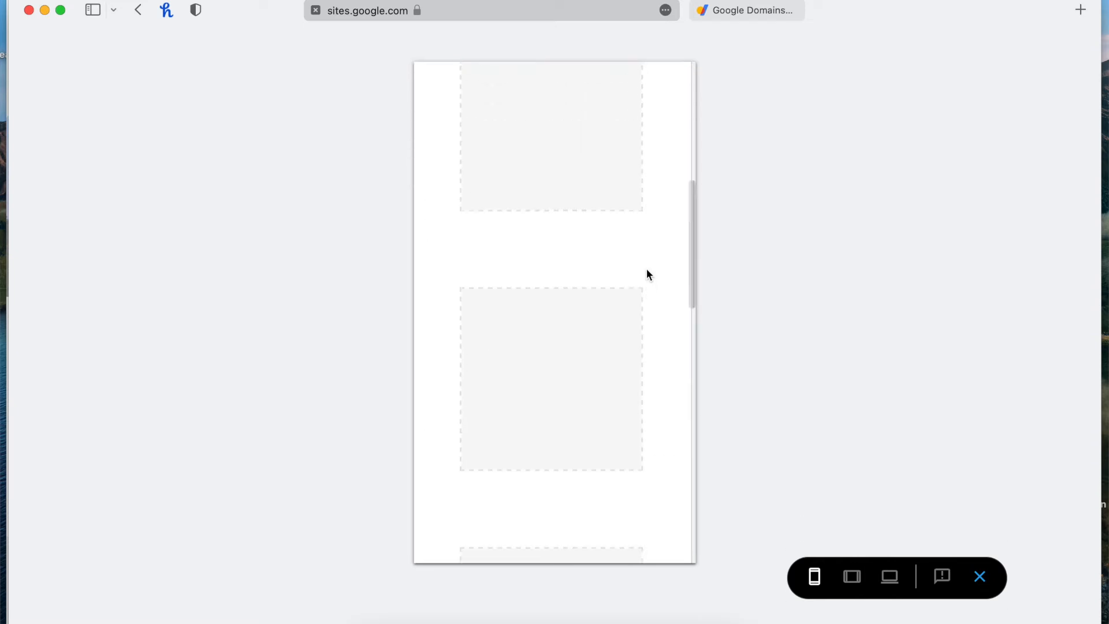
# Step: Return to the start of the phone preview and close the device preview
pyautogui.scroll(5, 646, 268)
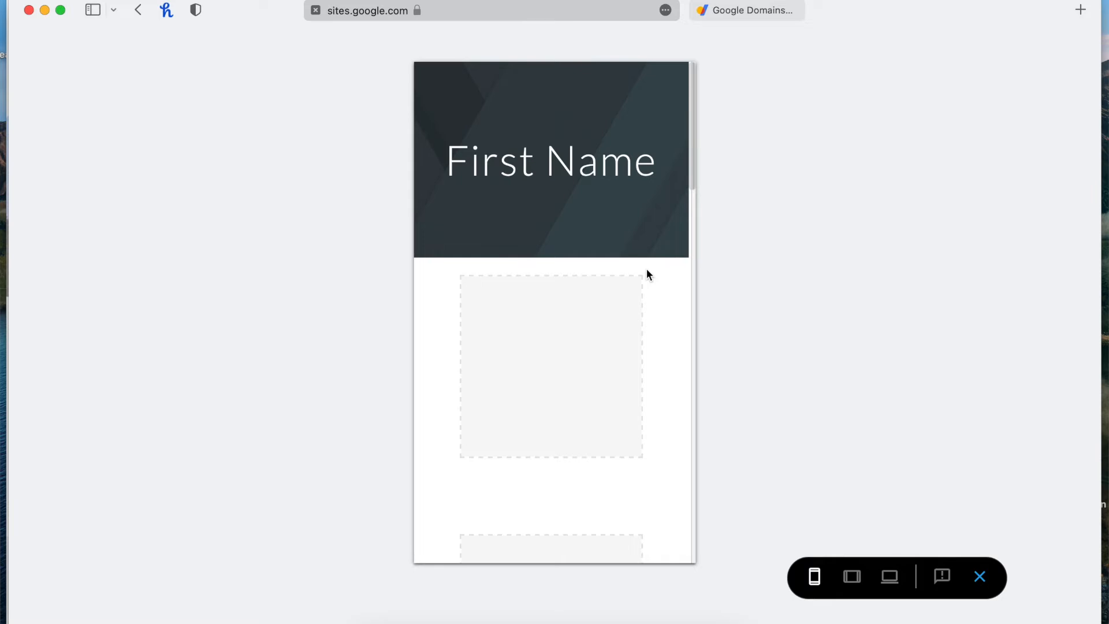
pyautogui.click(980, 576)
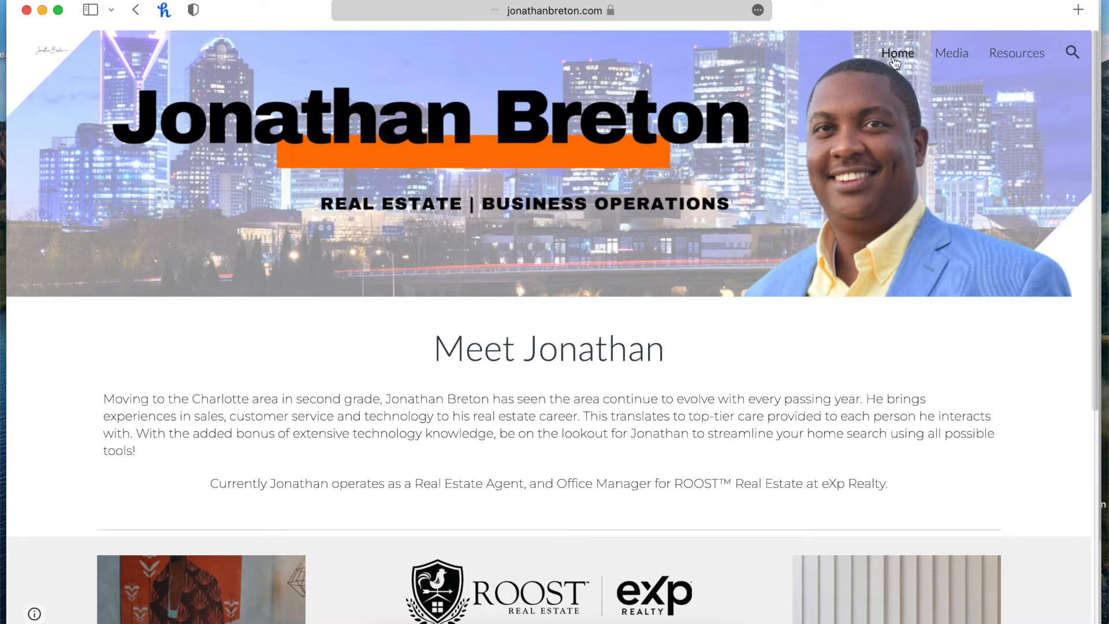
# Step: Browse the Media and Resources pages of the published example website, examine their section layouts, and return to its Home page
pyautogui.click(964, 53)
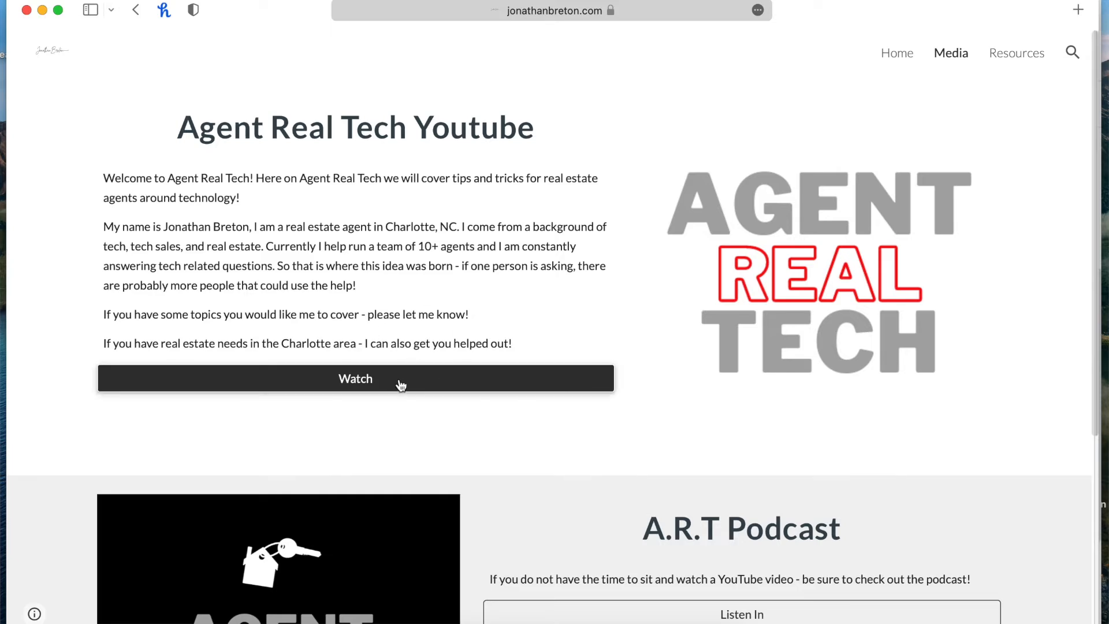
pyautogui.scroll(-5, 402, 385)
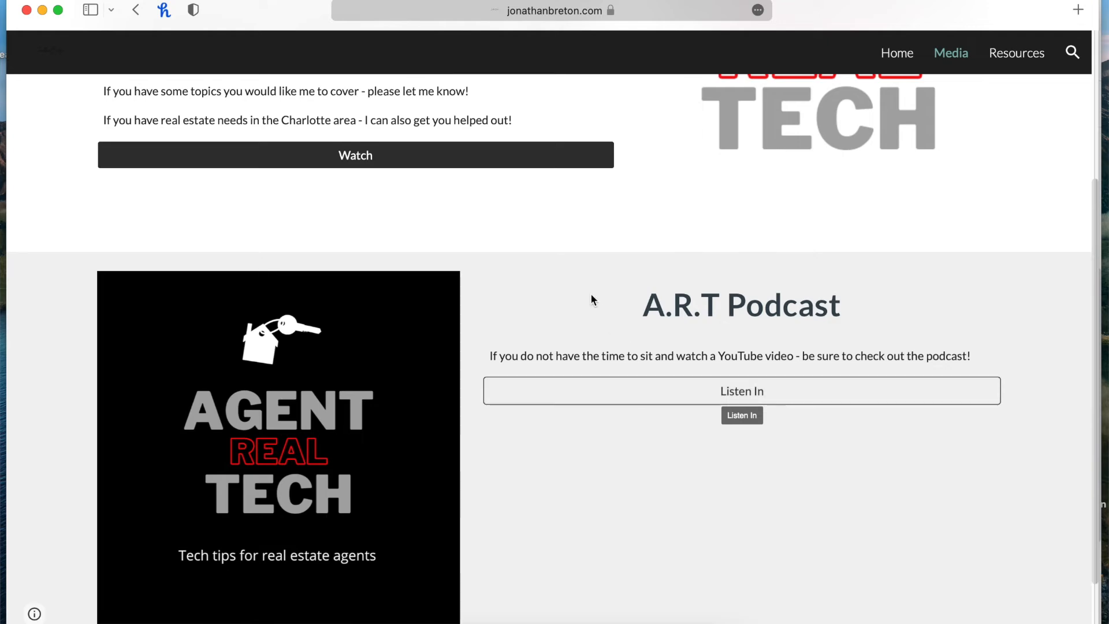
pyautogui.scroll(5, 591, 297)
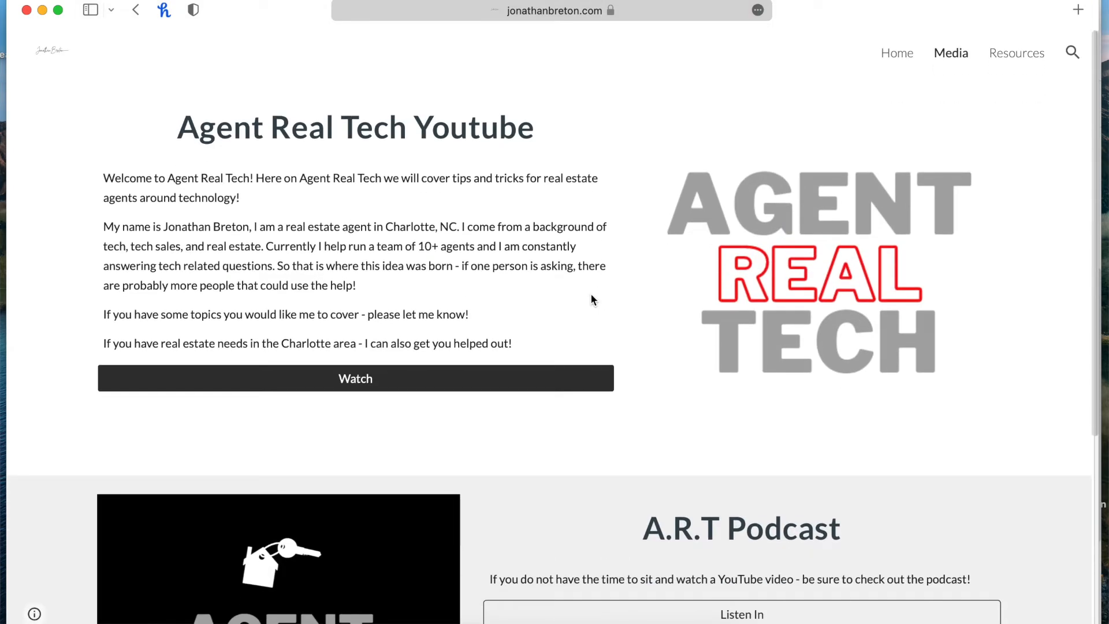
pyautogui.click(1016, 54)
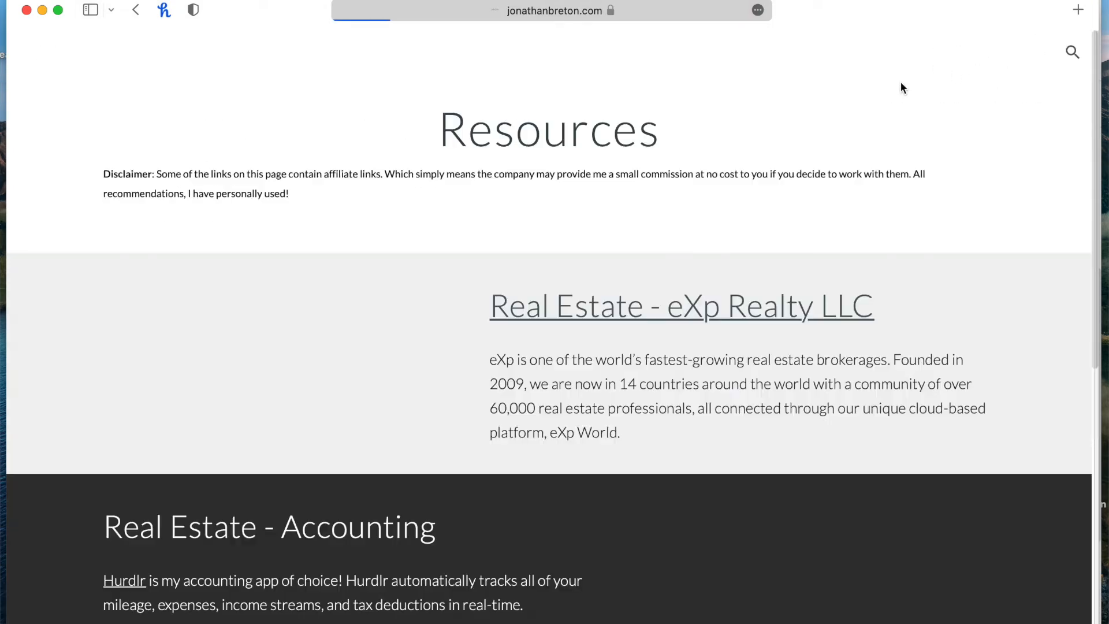
pyautogui.scroll(-8, 699, 249)
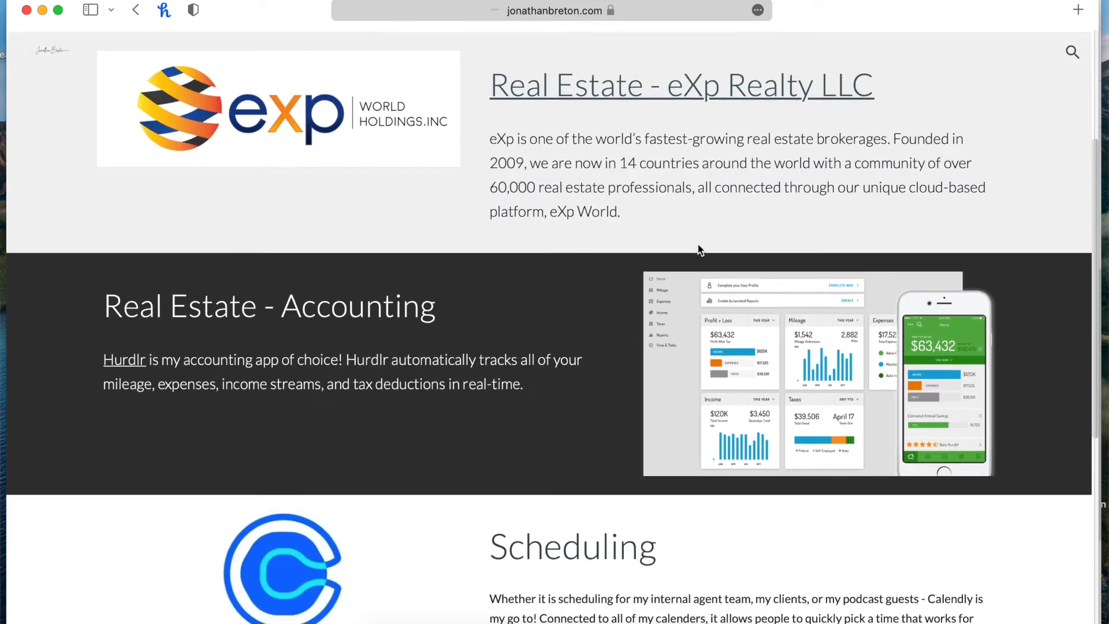
pyautogui.scroll(-4, 698, 249)
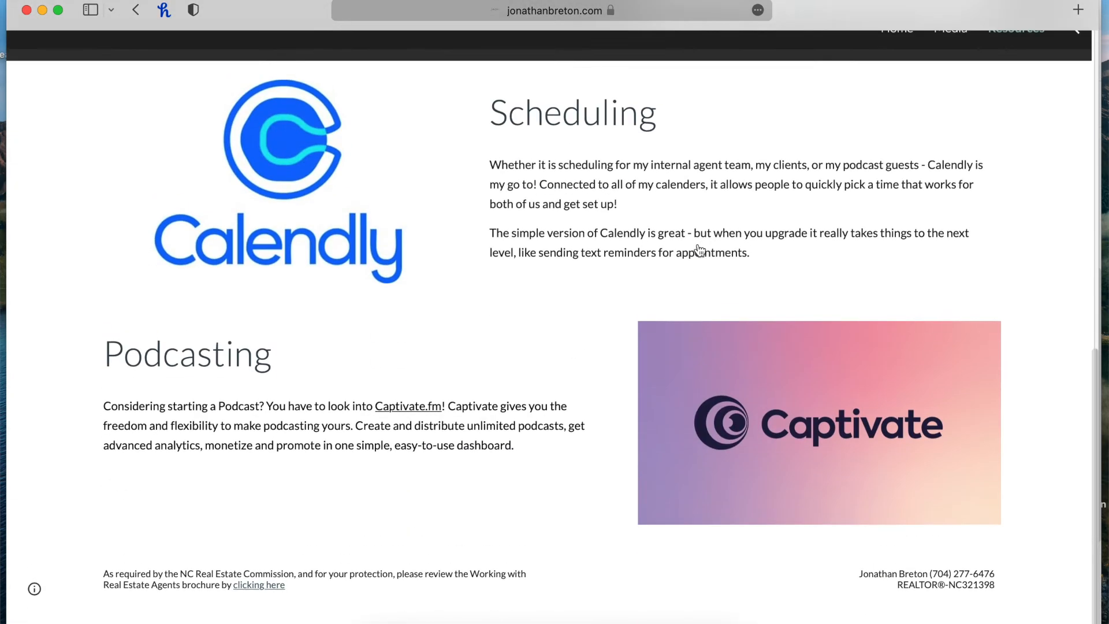
pyautogui.scroll(12, 798, 216)
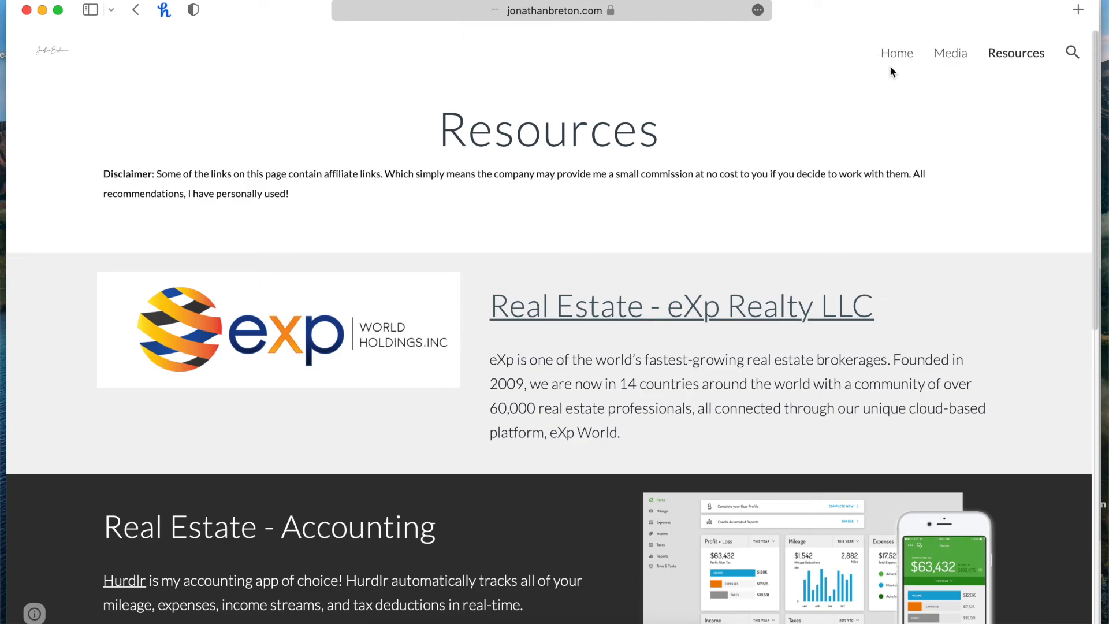
pyautogui.click(893, 55)
# Step: Switch back to the Google Sites editor, add a new page named Test Page and set its header type to Title only
pyautogui.hotkey('ctrl', 'Up')
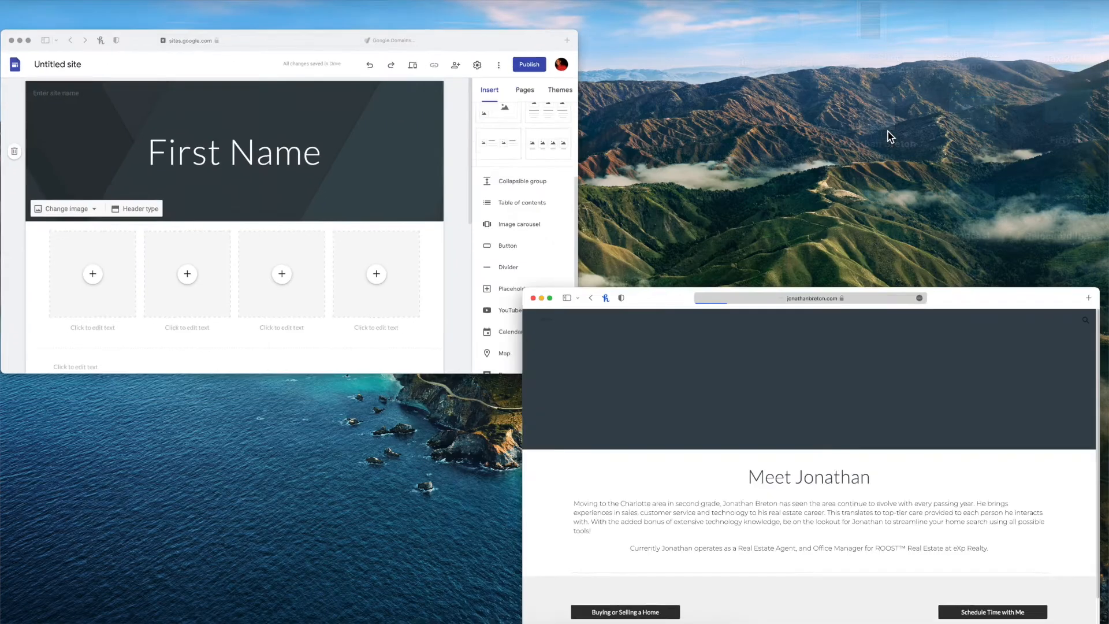
pyautogui.click(307, 226)
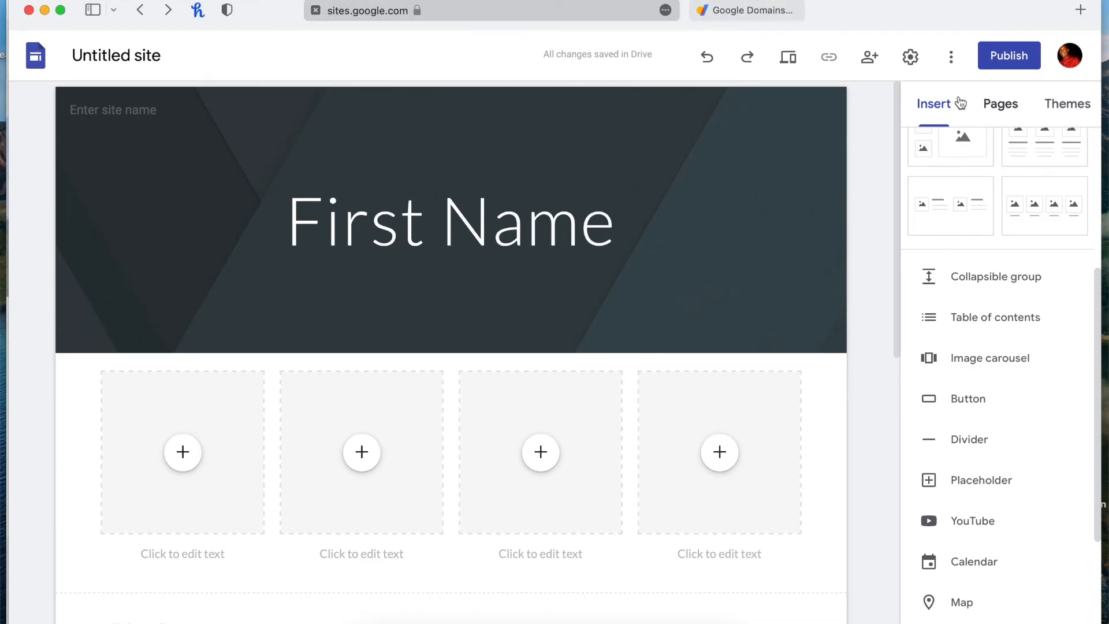
pyautogui.click(1000, 106)
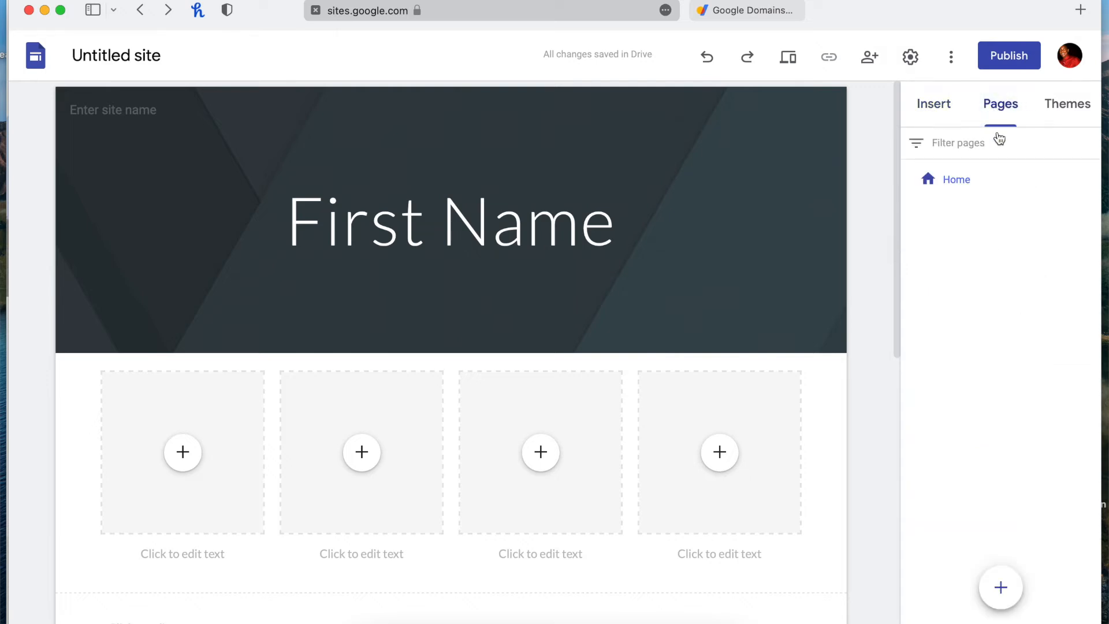
pyautogui.moveTo(989, 581)
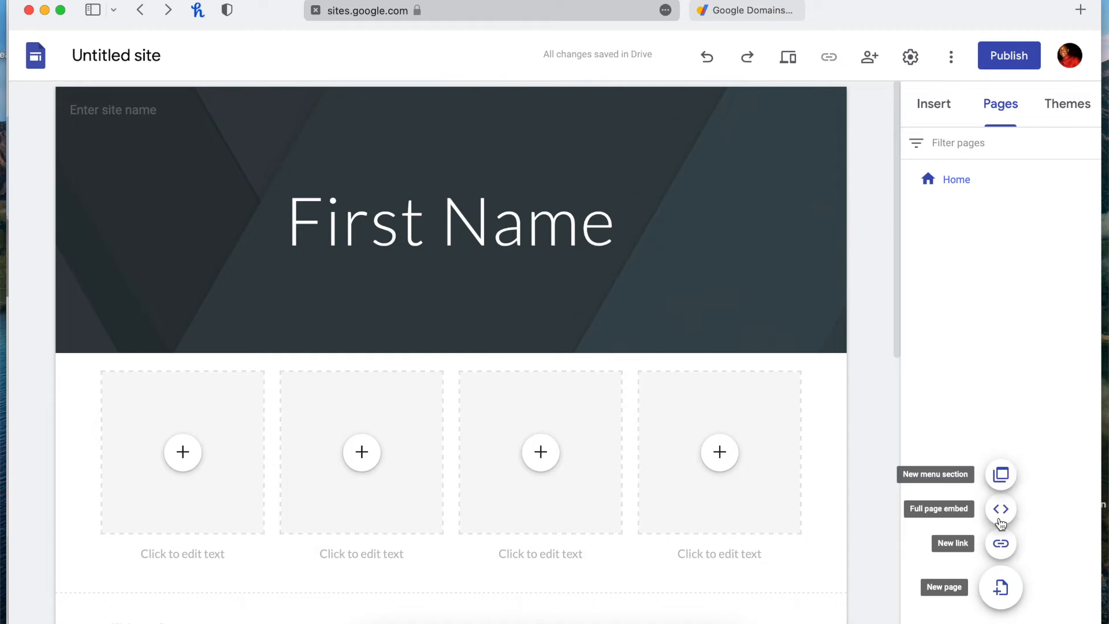
pyautogui.click(1001, 588)
pyautogui.write('Test Page')
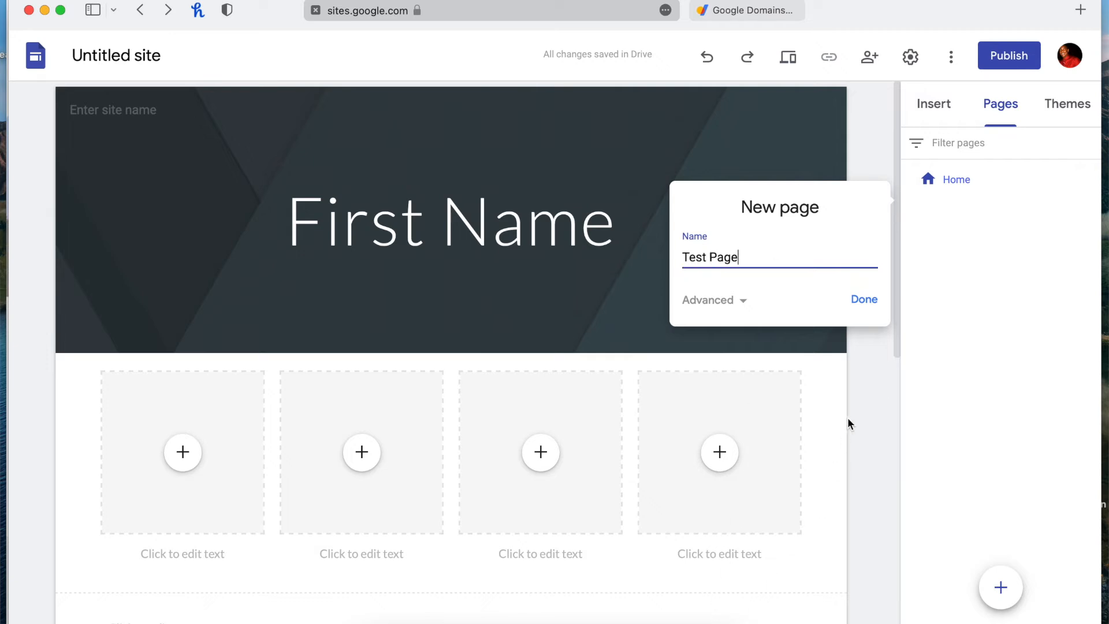
pyautogui.click(867, 301)
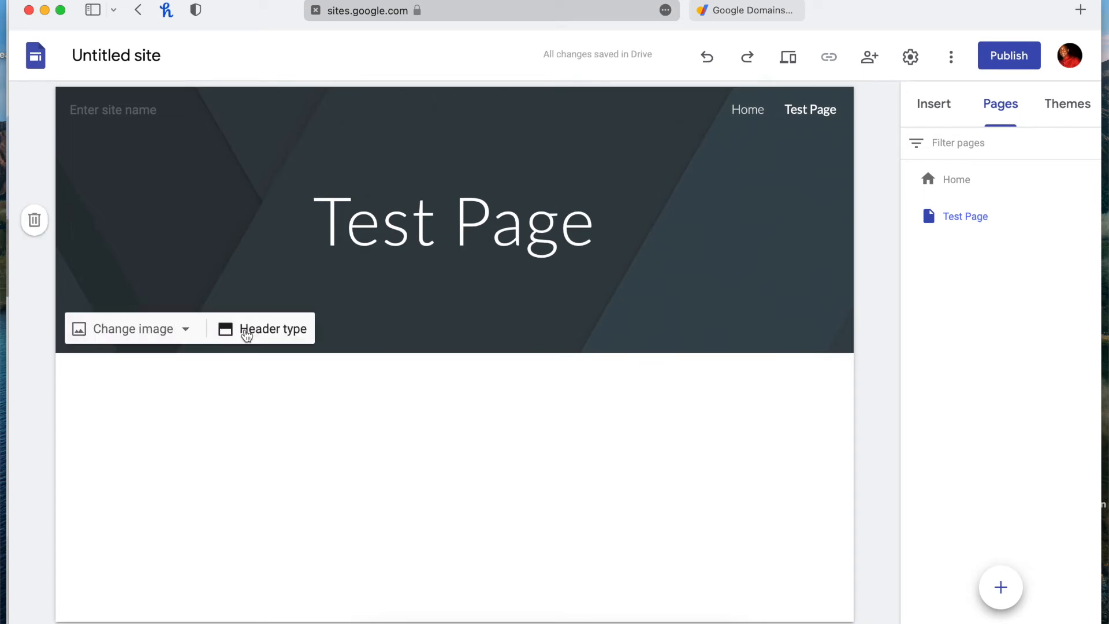
pyautogui.click(246, 328)
pyautogui.click(406, 323)
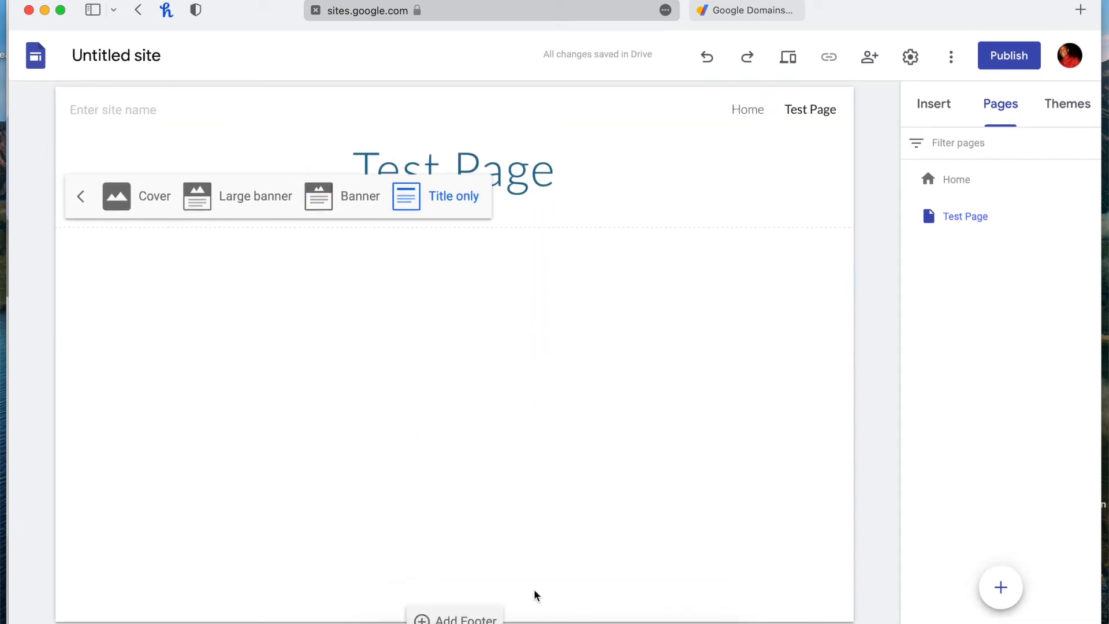
# Step: Insert a text box below the Test Page title containing the text "Put information here"
pyautogui.click(945, 115)
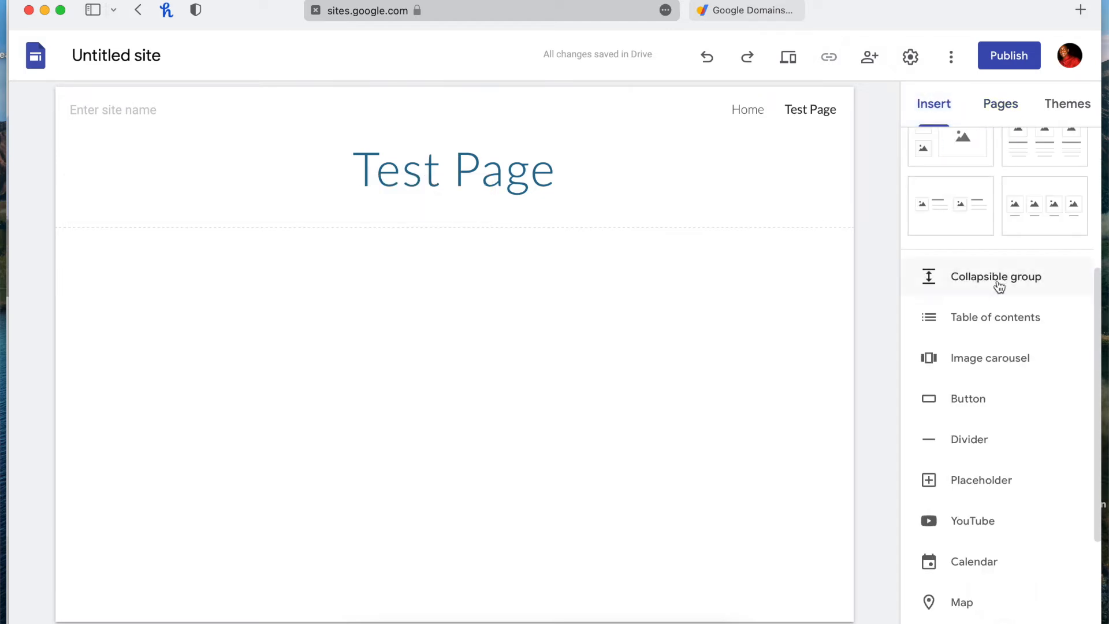
pyautogui.scroll(1, 1002, 242)
pyautogui.scroll(3, 1000, 230)
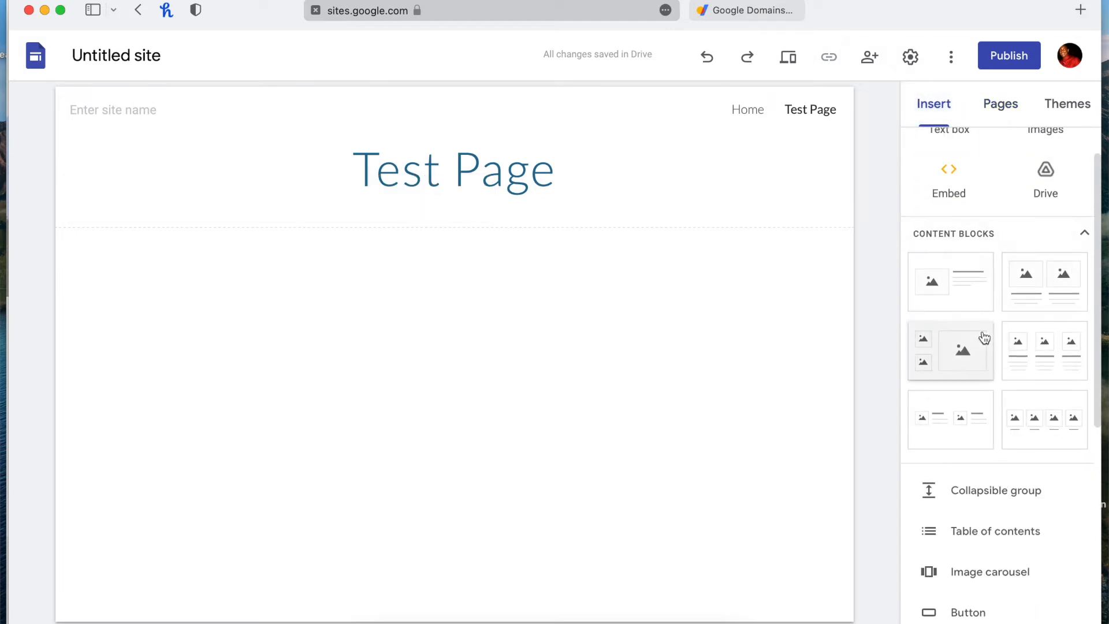
pyautogui.scroll(-2, 983, 337)
pyautogui.scroll(3, 984, 336)
pyautogui.click(948, 164)
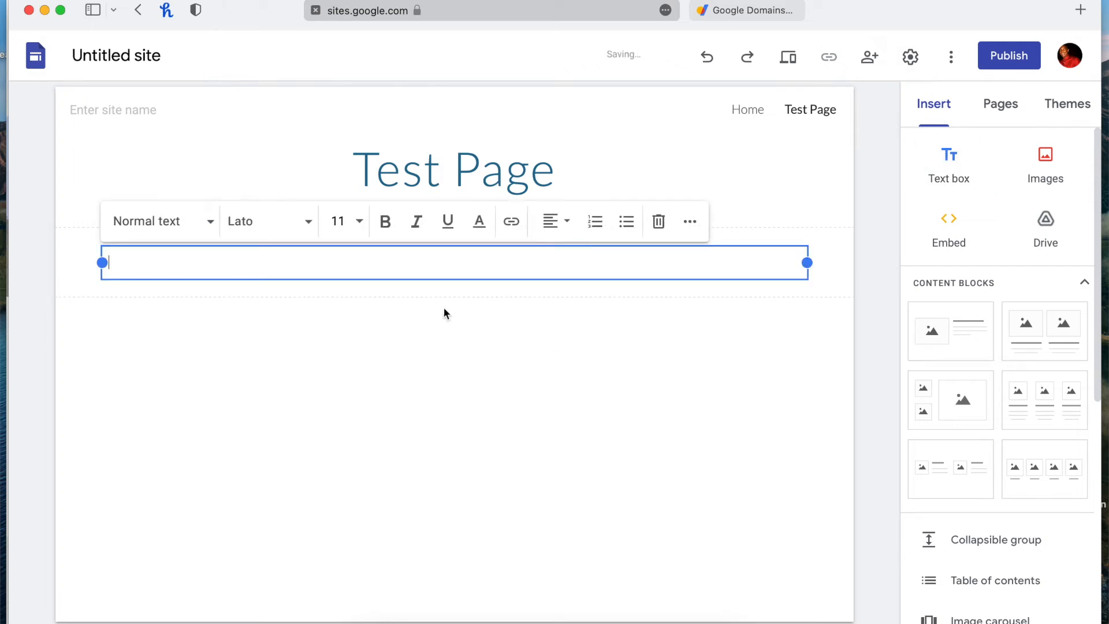
pyautogui.write('Put information here')
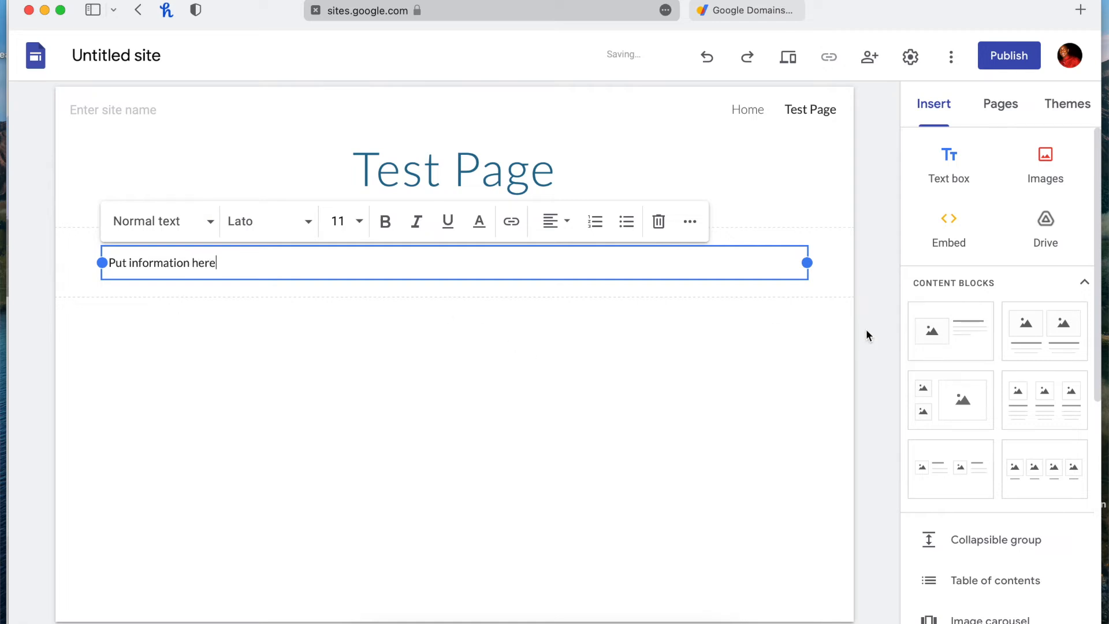
pyautogui.click(866, 331)
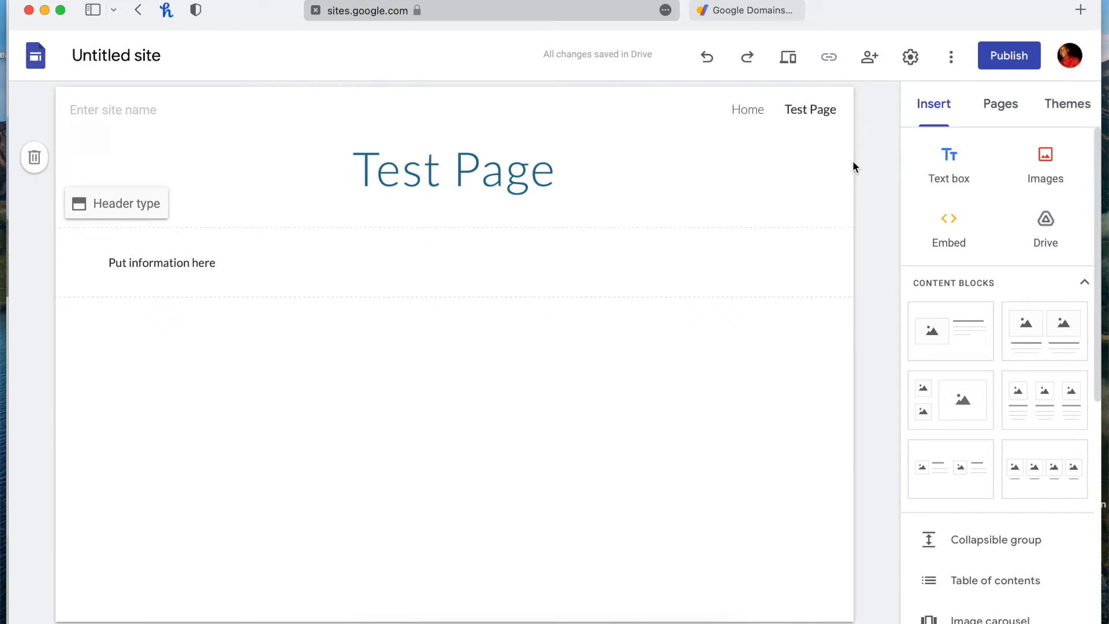
# Step: Open the site's publishing settings and enter whatever-youname-it as the web address
pyautogui.click(1012, 64)
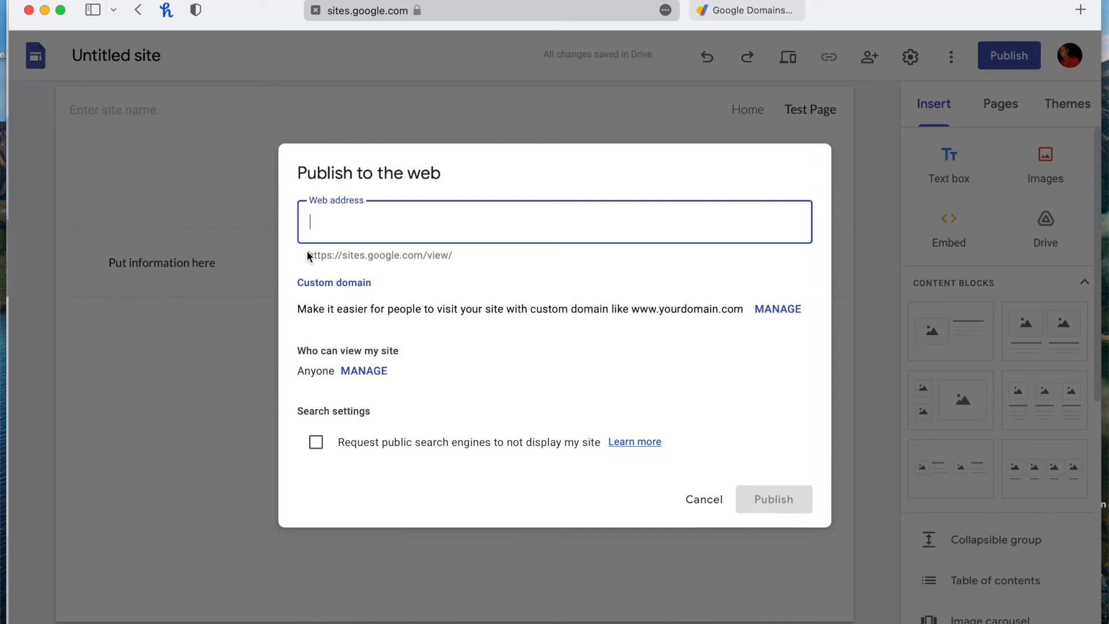
pyautogui.moveTo(311, 255); pyautogui.dragTo(454, 252)
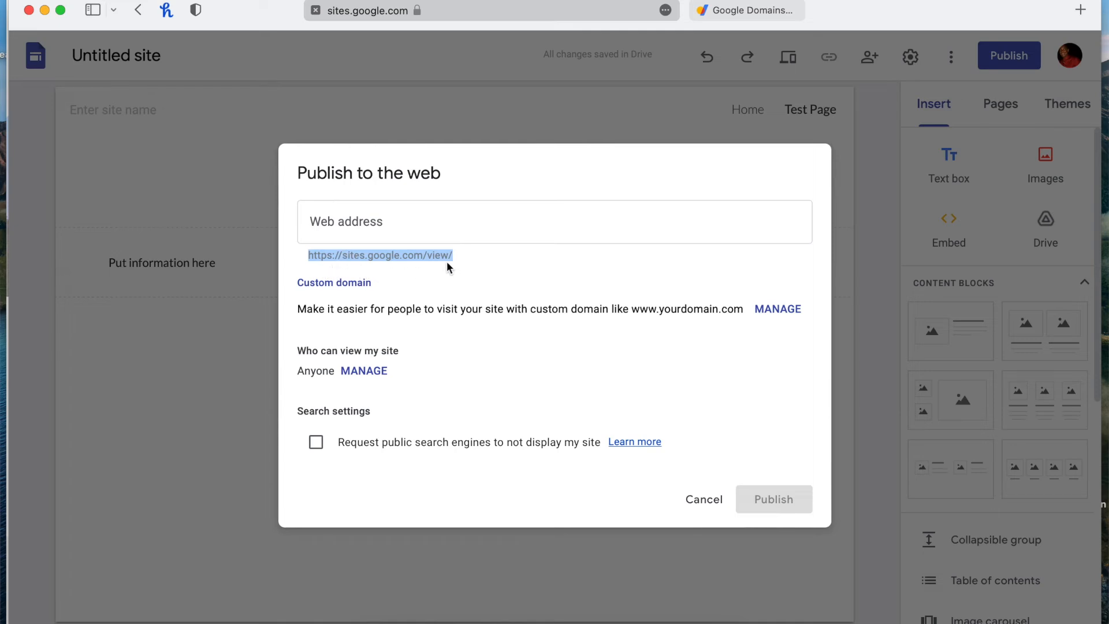
pyautogui.click(443, 213)
pyautogui.write('whatever-you')
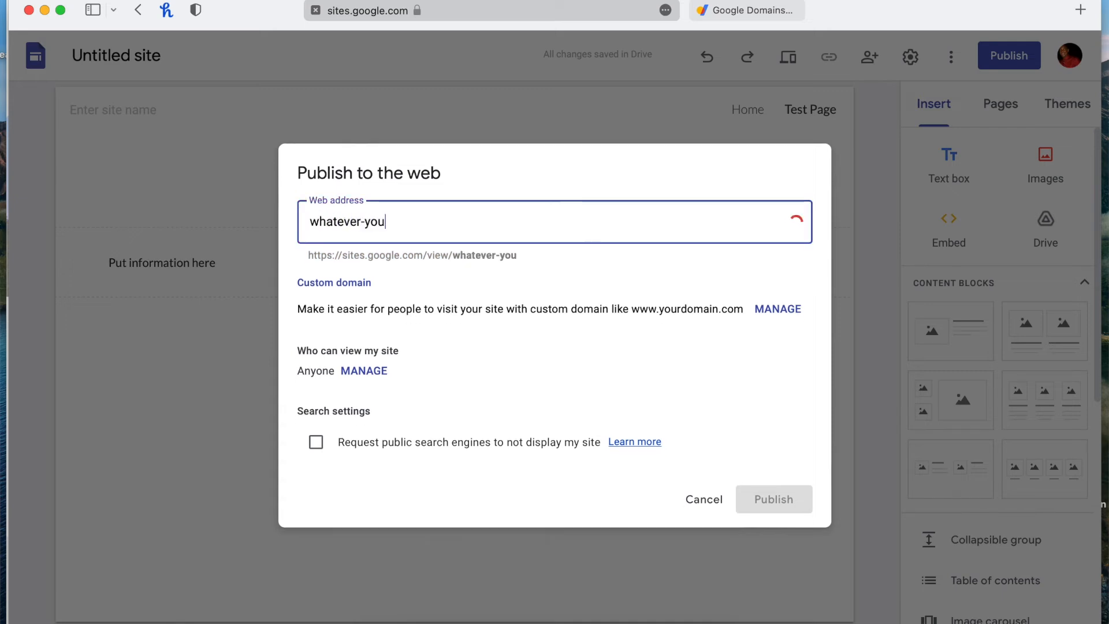
pyautogui.write('name-it')
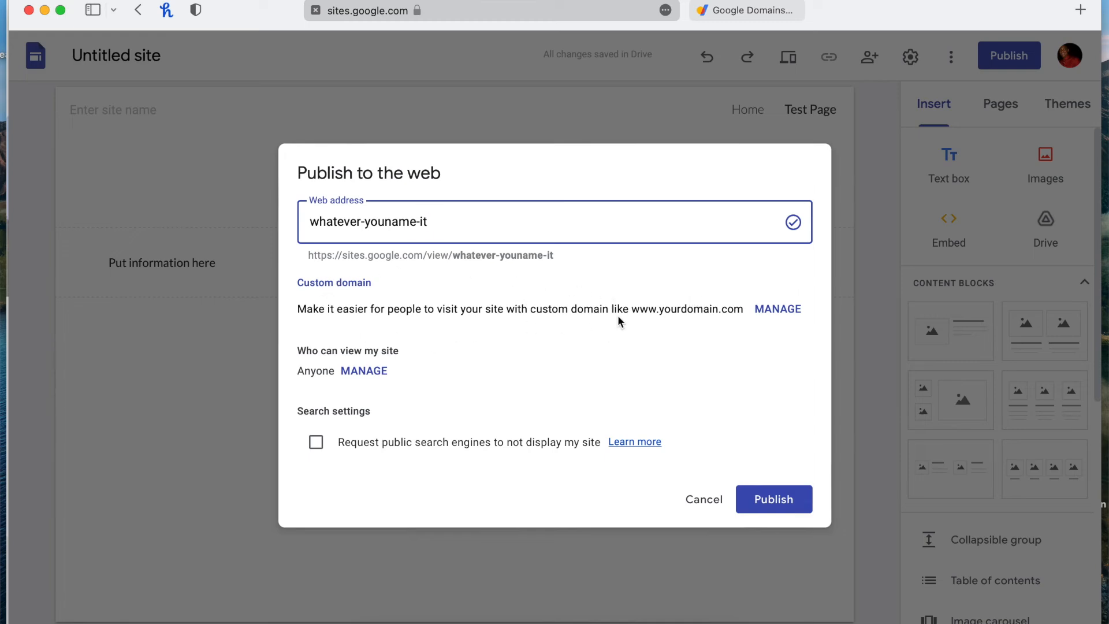
# Step: Switch to the example website, examine its full custom web address, and return to the publishing settings in Google Sites
pyautogui.hotkey('ctrl', 'Up')
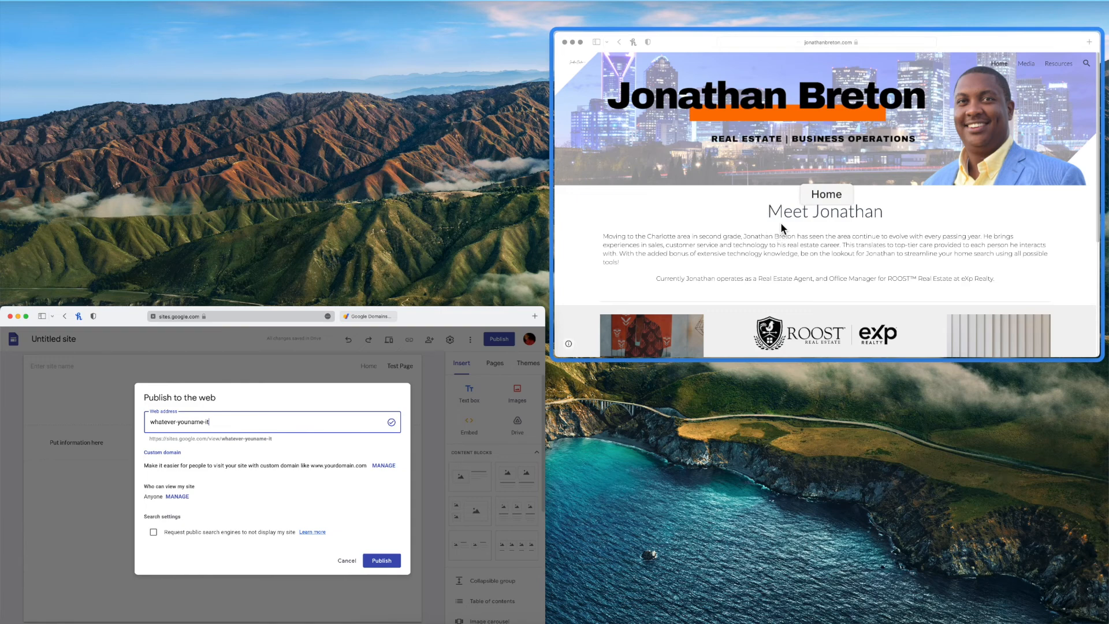
pyautogui.click(782, 224)
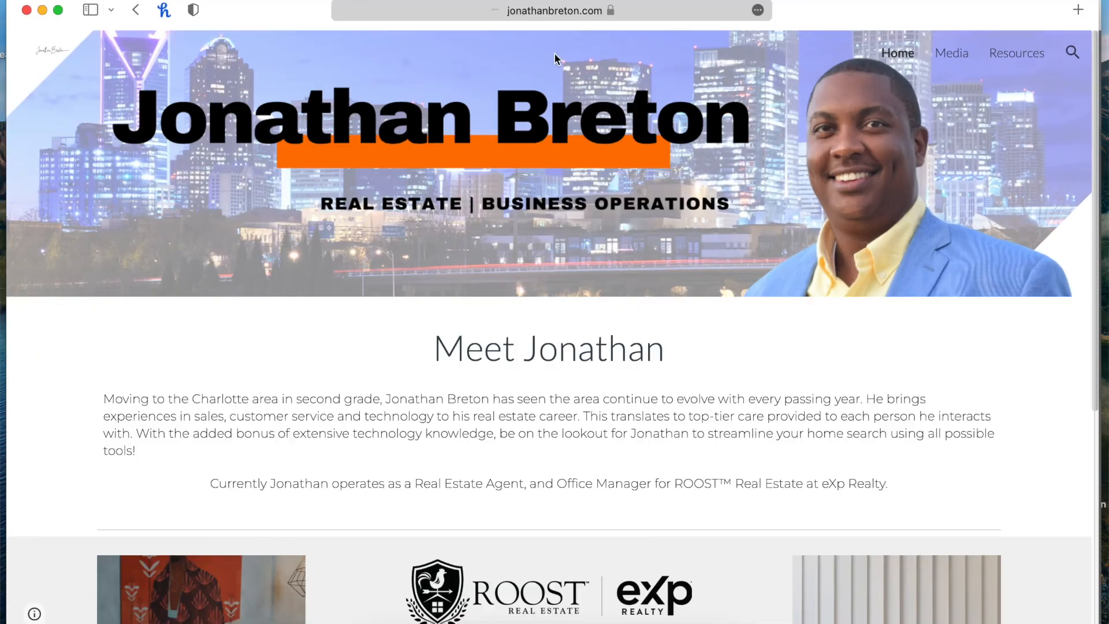
pyautogui.click(527, 13)
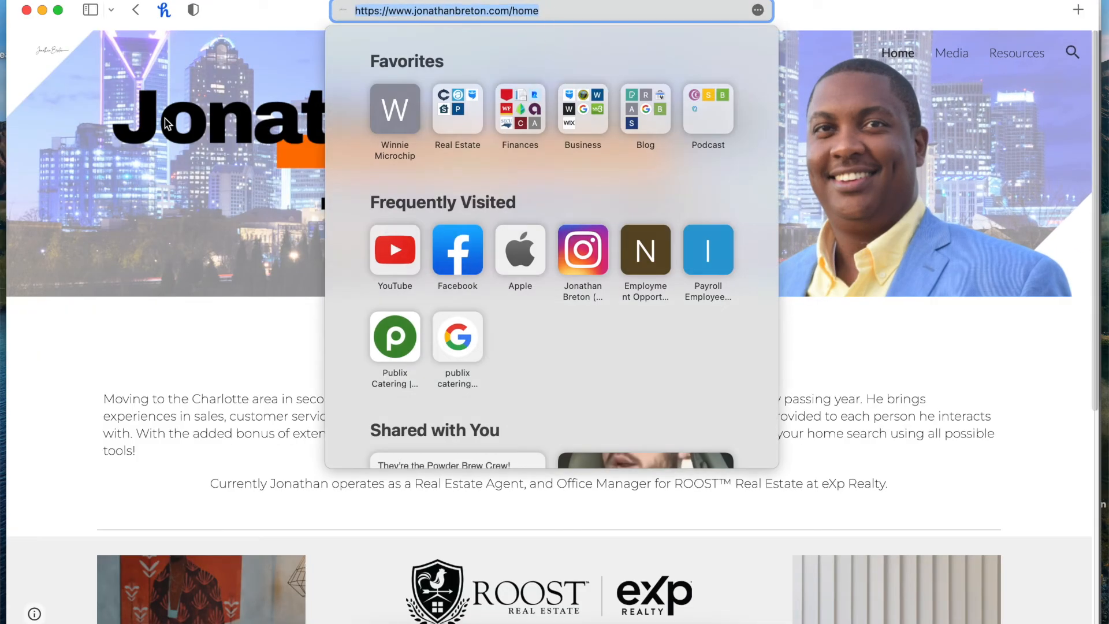
pyautogui.click(237, 12)
pyautogui.hotkey('ctrl', 'Up')
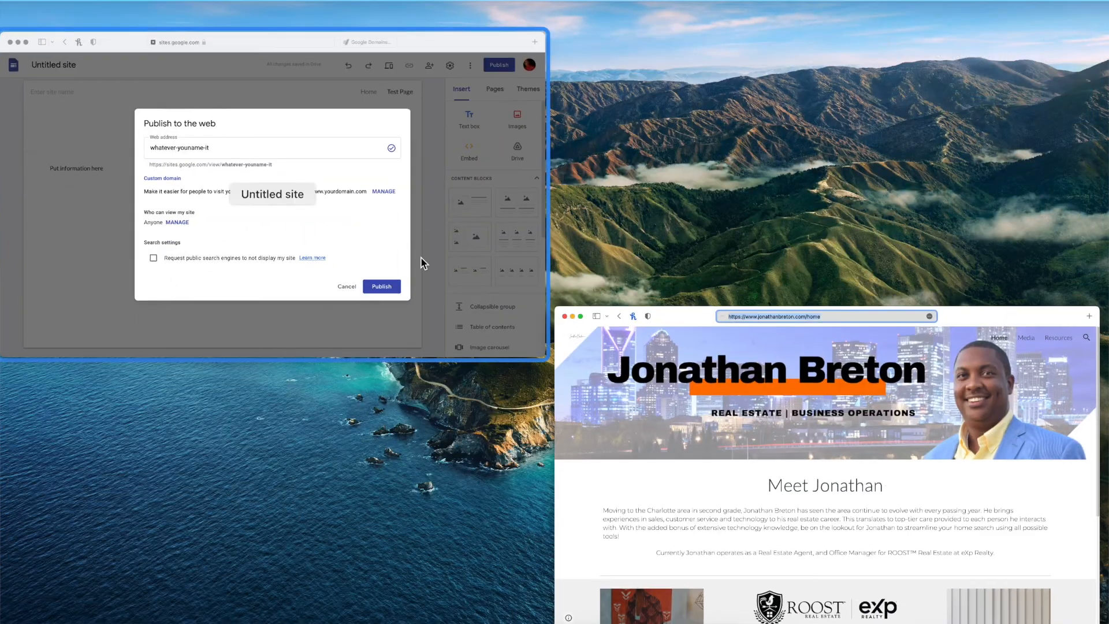
pyautogui.click(420, 257)
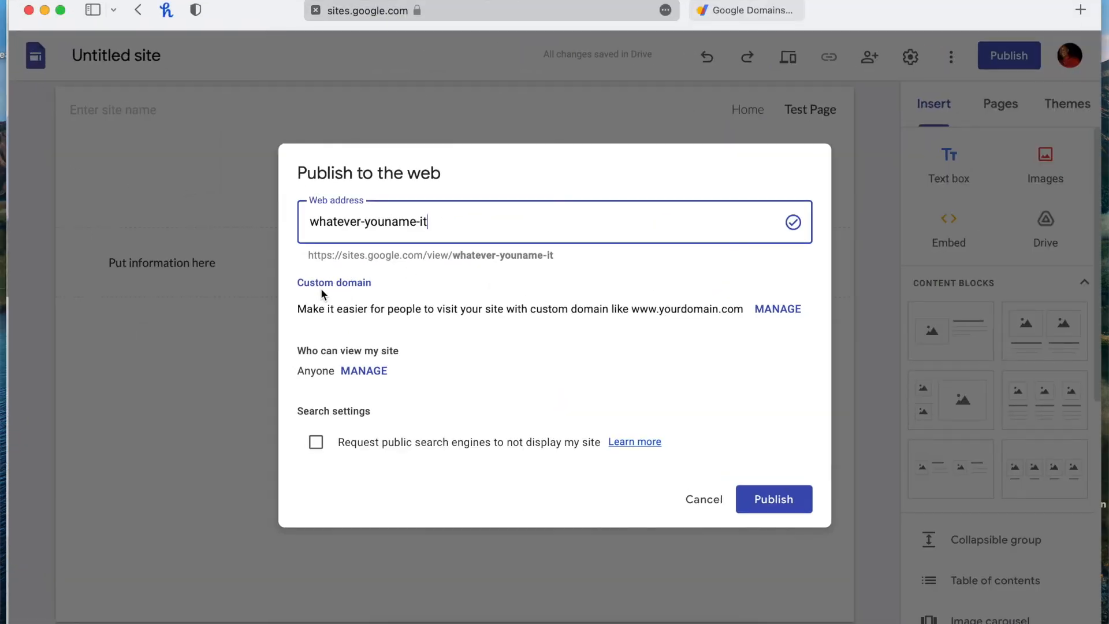
# Step: Start the custom domain setup for the site and continue with the Buy a domain option
pyautogui.click(756, 310)
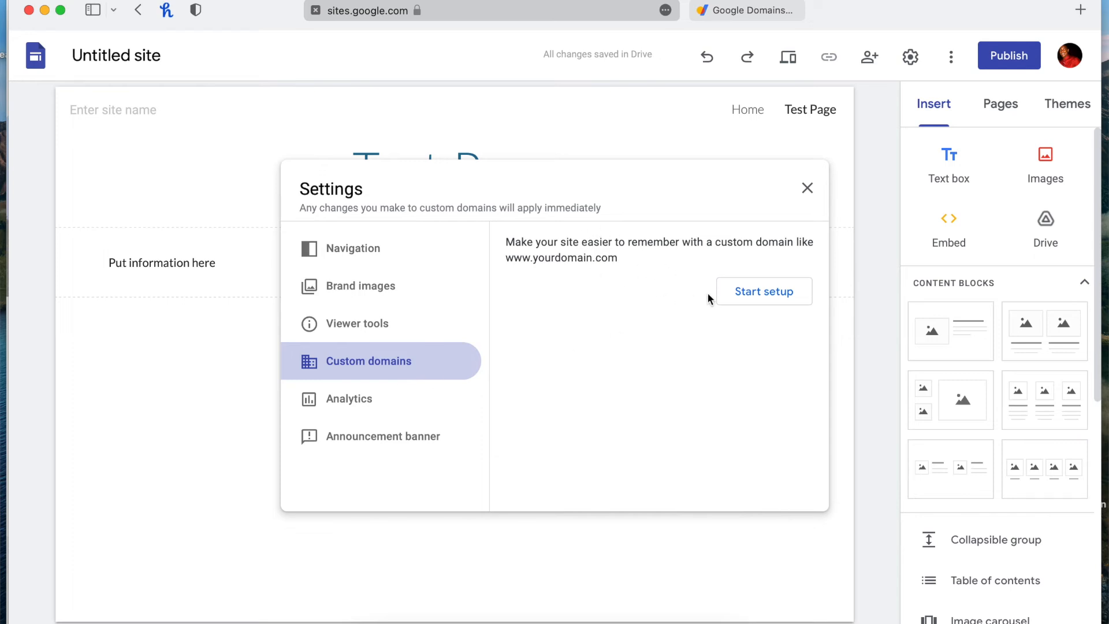
pyautogui.click(755, 300)
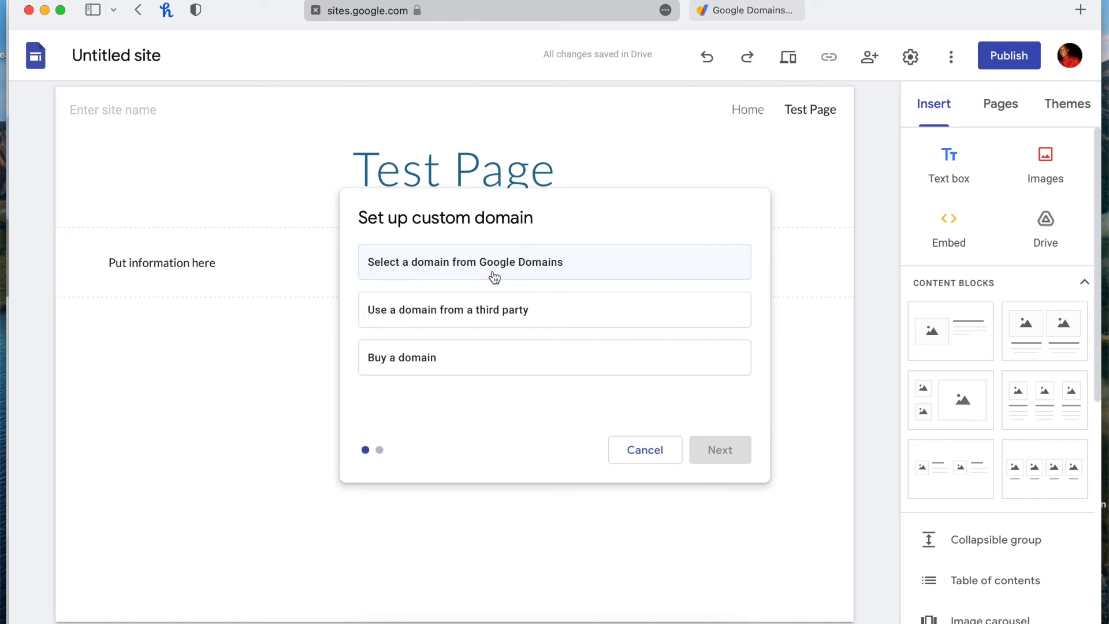
pyautogui.click(458, 280)
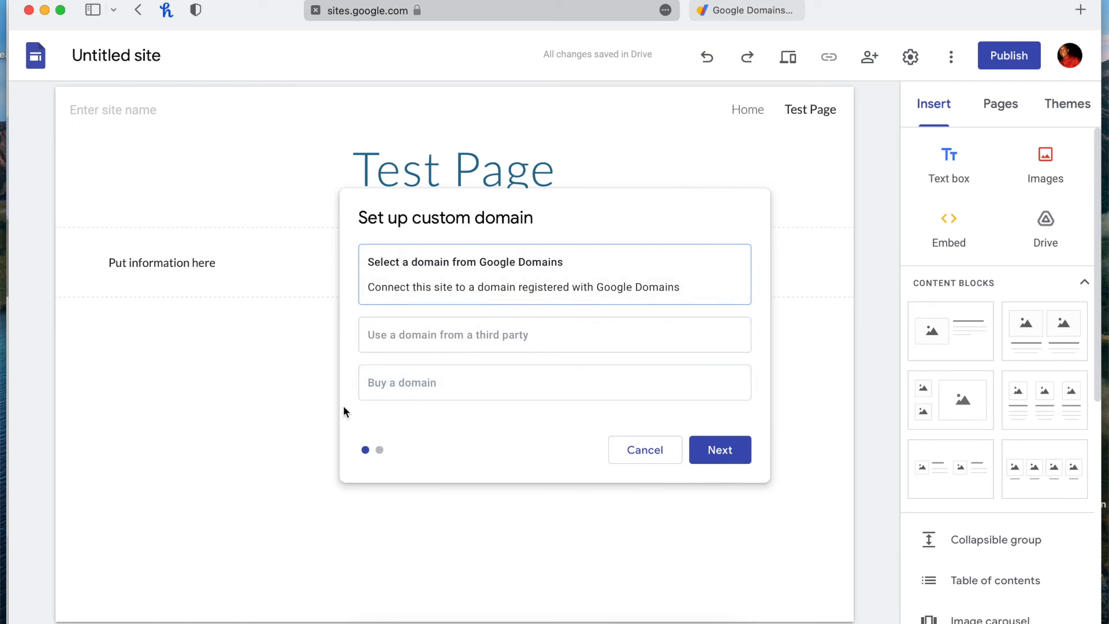
pyautogui.click(388, 386)
pyautogui.click(731, 455)
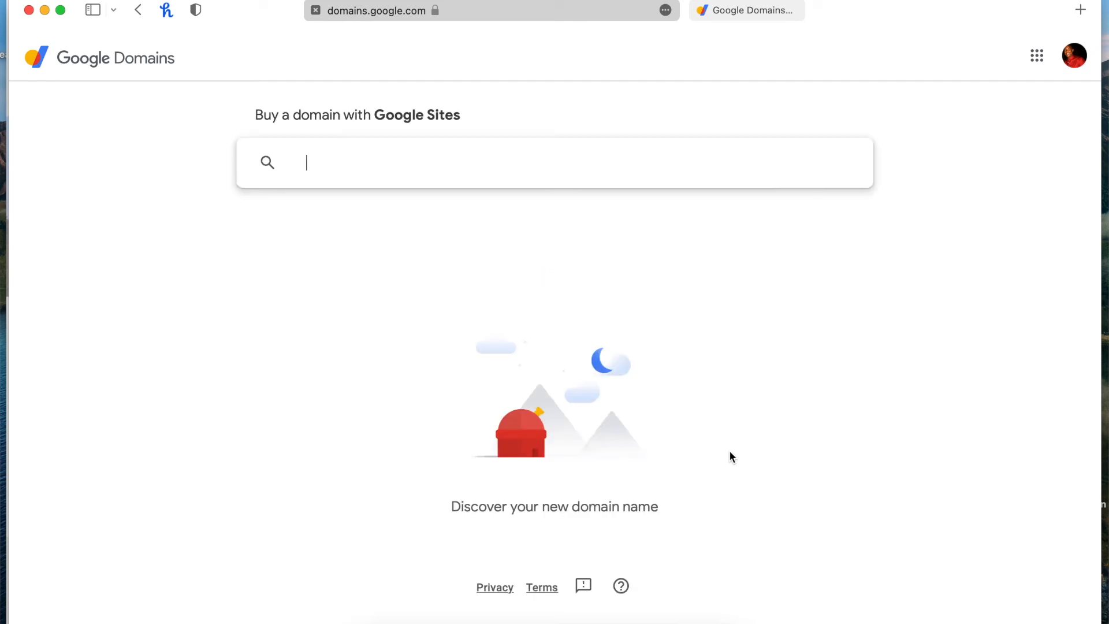
# Step: Search for available domains using a sample agent's full name followed by "realtor"
pyautogui.write('f')
pyautogui.press('BackSpace')
pyautogui.write('b')
pyautogui.press('BackSpace')
pyautogui.write('johnsmit')
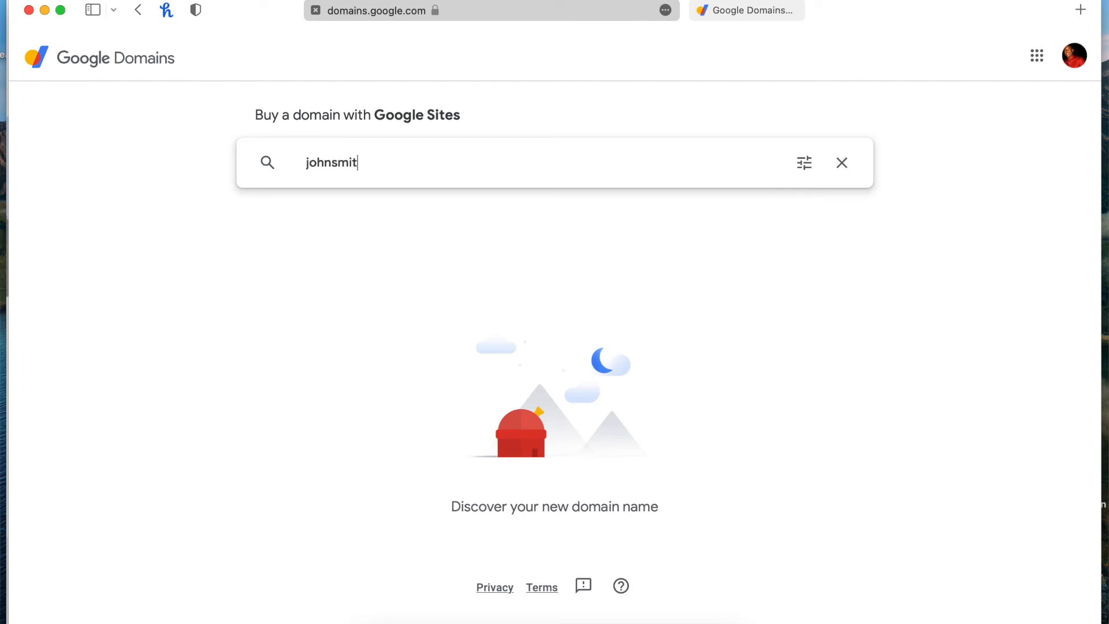
pyautogui.write('hrealtor')
pyautogui.press('Return')
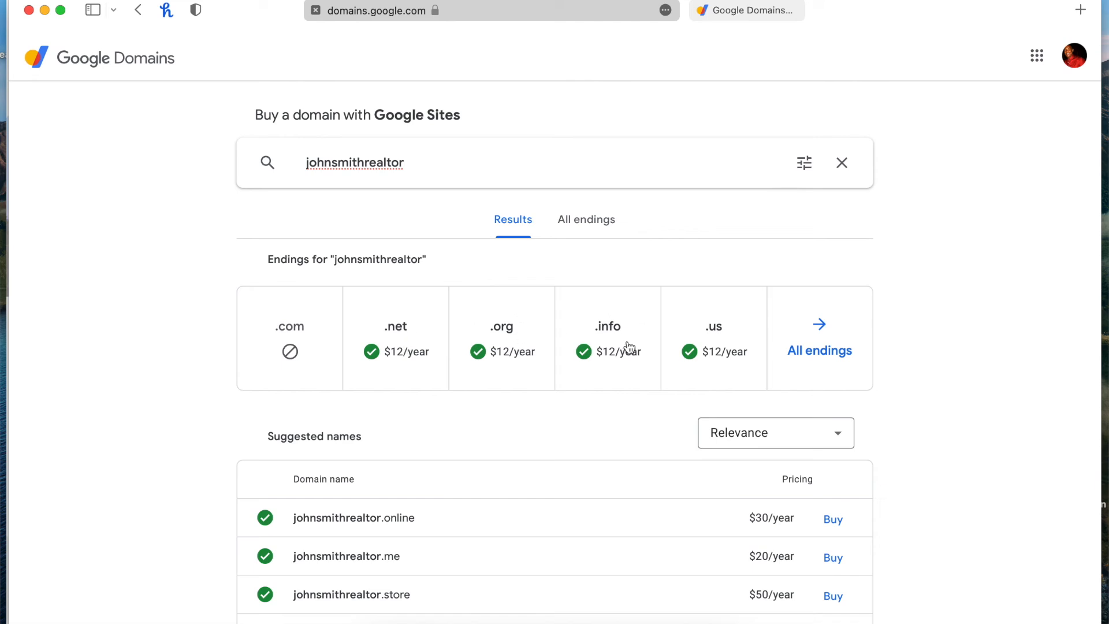
# Step: Replace the domain search term with 123website and look up its available endings
pyautogui.click(441, 167)
pyautogui.press('BackSpace')
pyautogui.press('BackSpace')
pyautogui.press('BackSpace')
pyautogui.press('BackSpace')
pyautogui.press('BackSpace')
pyautogui.press('BackSpace')
pyautogui.press('BackSpace')
pyautogui.press('BackSpace')
pyautogui.press('BackSpace')
pyautogui.press('BackSpace')
pyautogui.press('BackSpace')
pyautogui.press('BackSpace')
pyautogui.press('BackSpace')
pyautogui.press('BackSpace')
pyautogui.press('BackSpace')
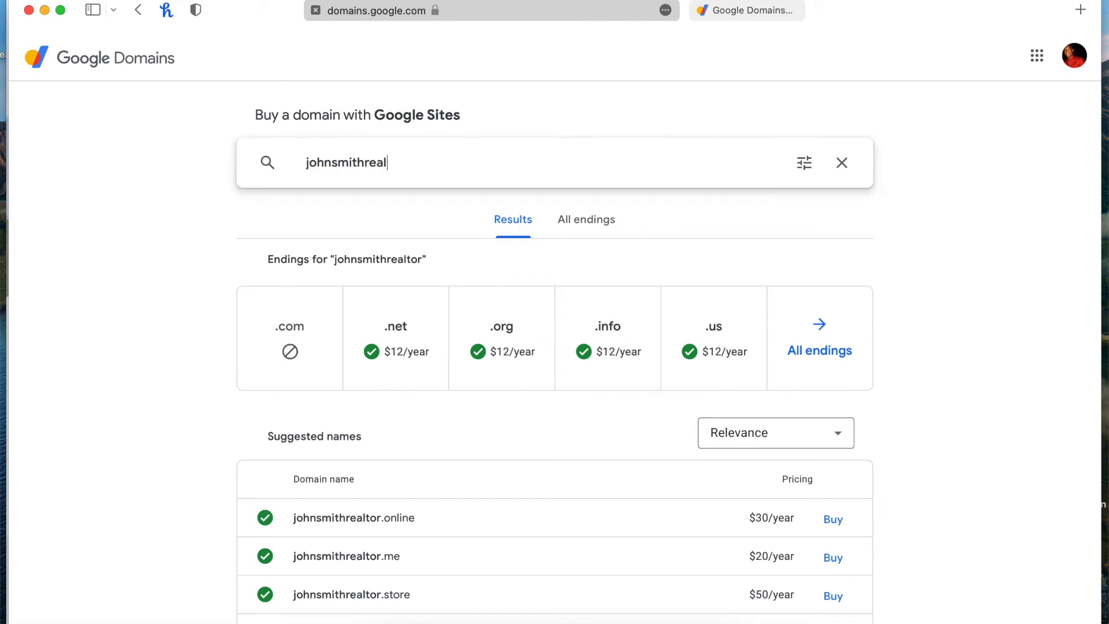
pyautogui.press('BackSpace')
pyautogui.write('12')
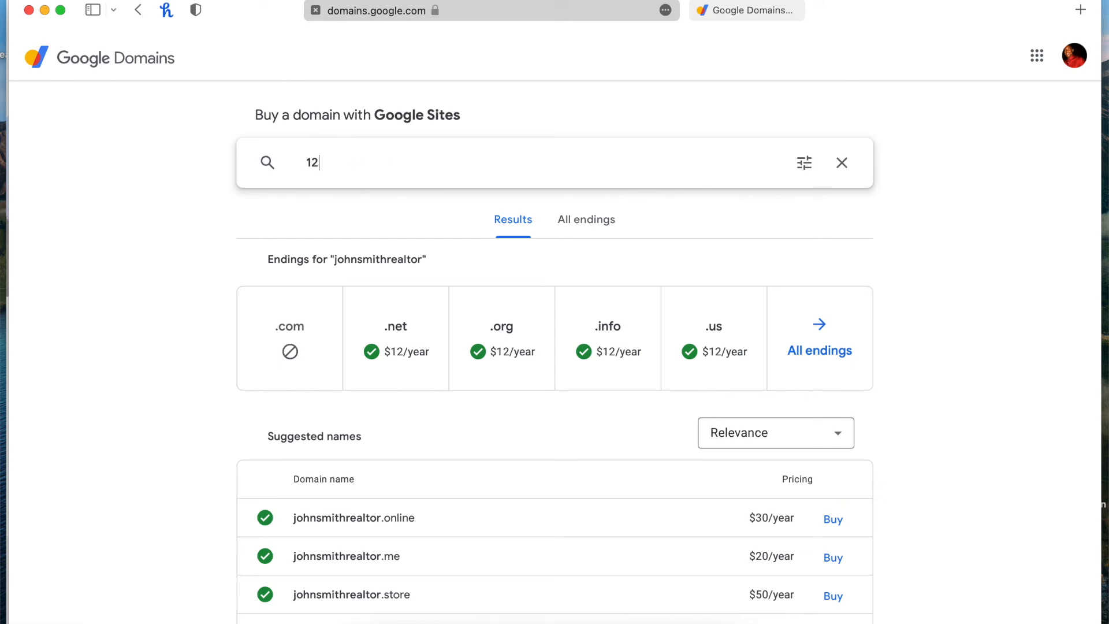
pyautogui.write('3website')
pyautogui.press('Return')
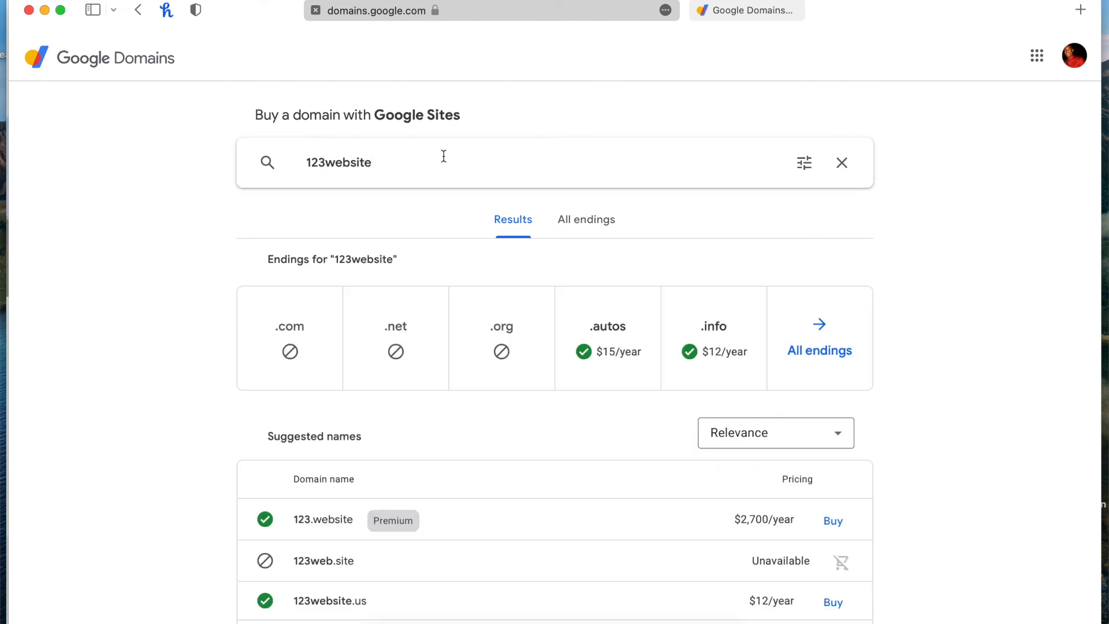
# Step: Search for 123website1 instead, select the .com ending and proceed to buy 123website1.com
pyautogui.write('1')
pyautogui.press('Return')
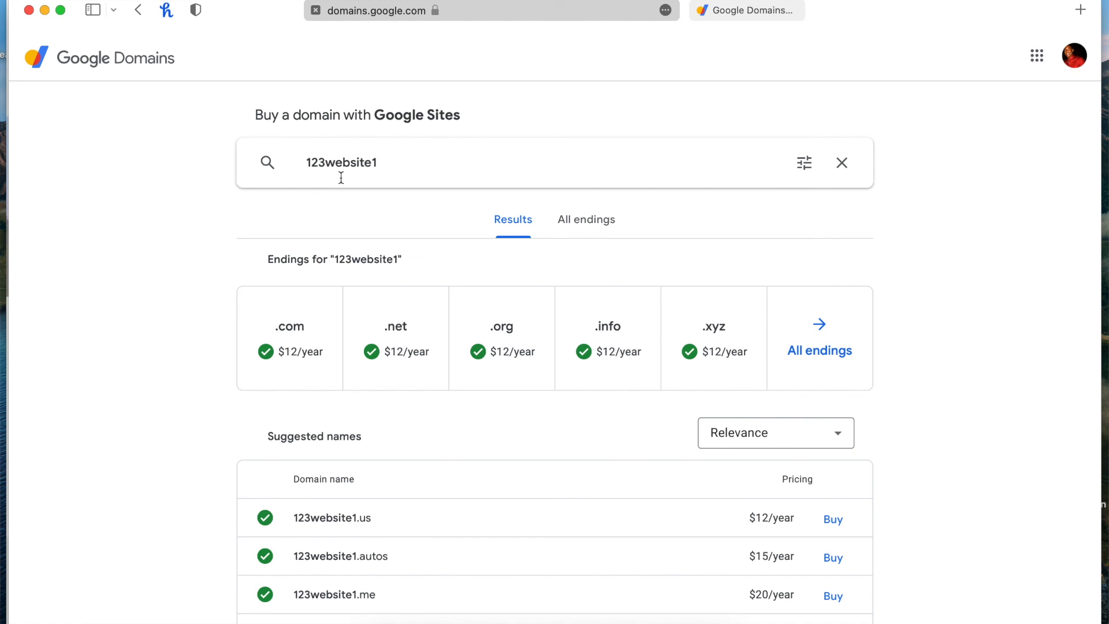
pyautogui.click(295, 327)
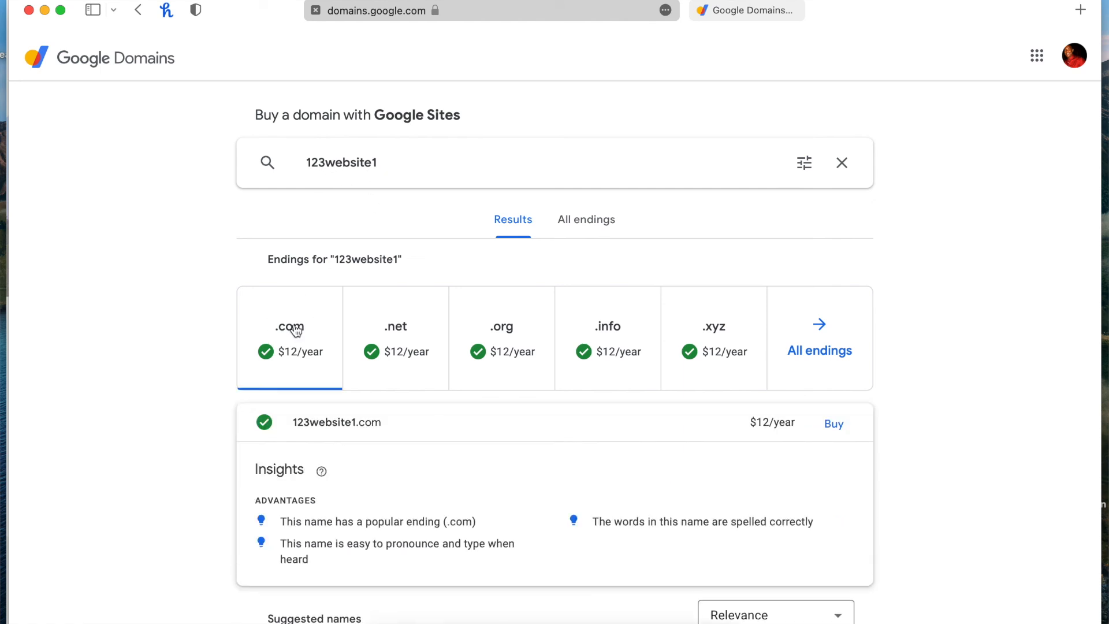
pyautogui.scroll(-3, 435, 494)
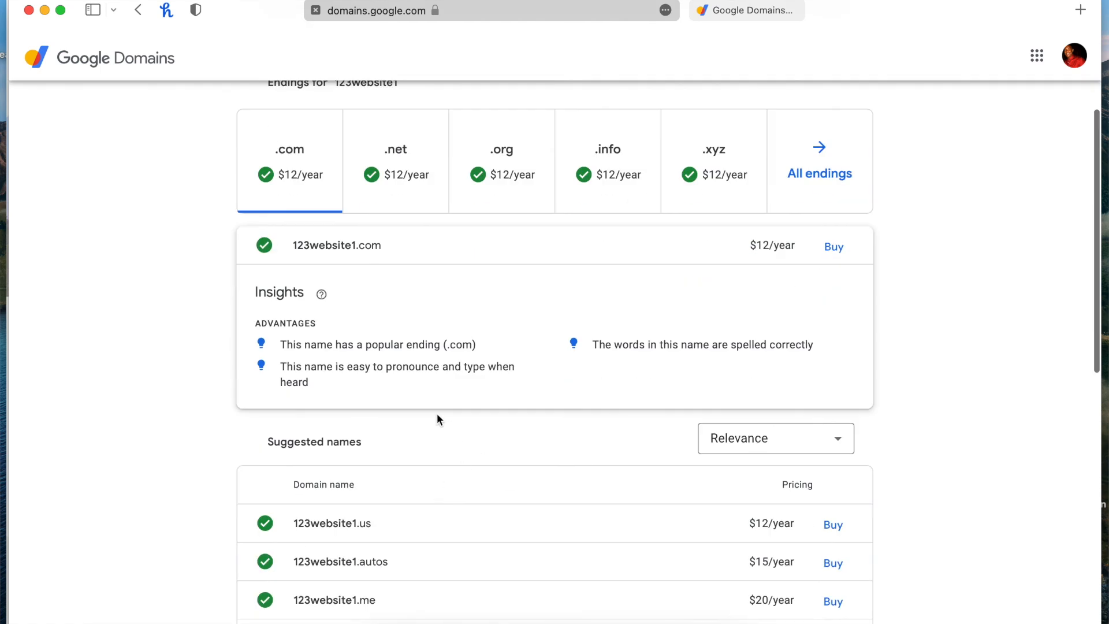
pyautogui.click(832, 258)
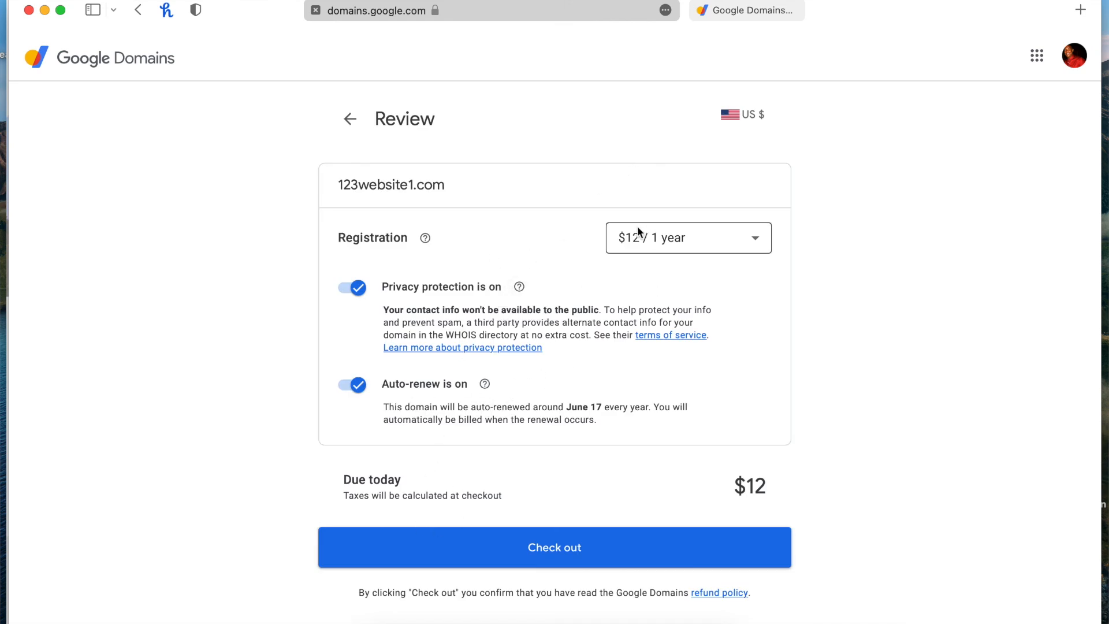
# Step: Examine the registration length options and the remaining purchase details for 123website1.com, keeping the 1 year term
pyautogui.click(660, 242)
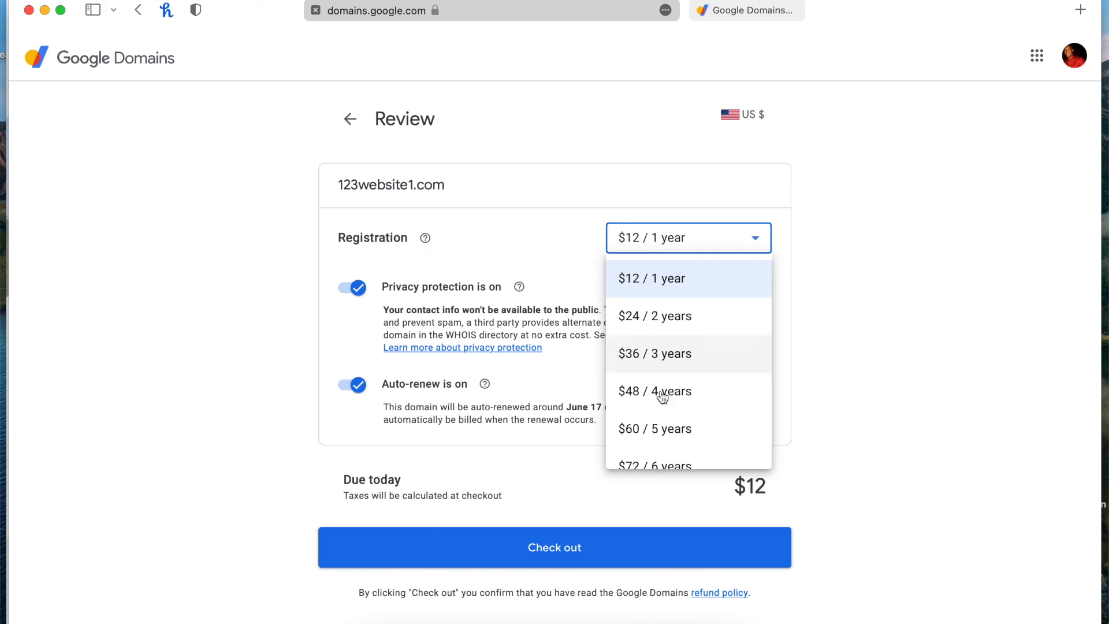
pyautogui.click(804, 243)
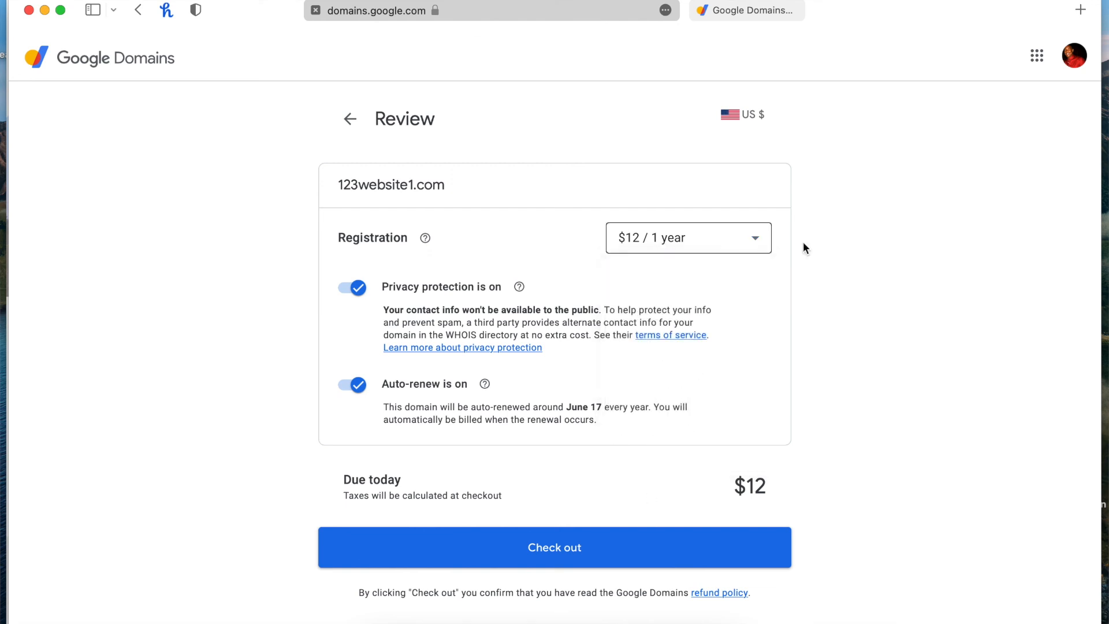
pyautogui.scroll(-1, 855, 352)
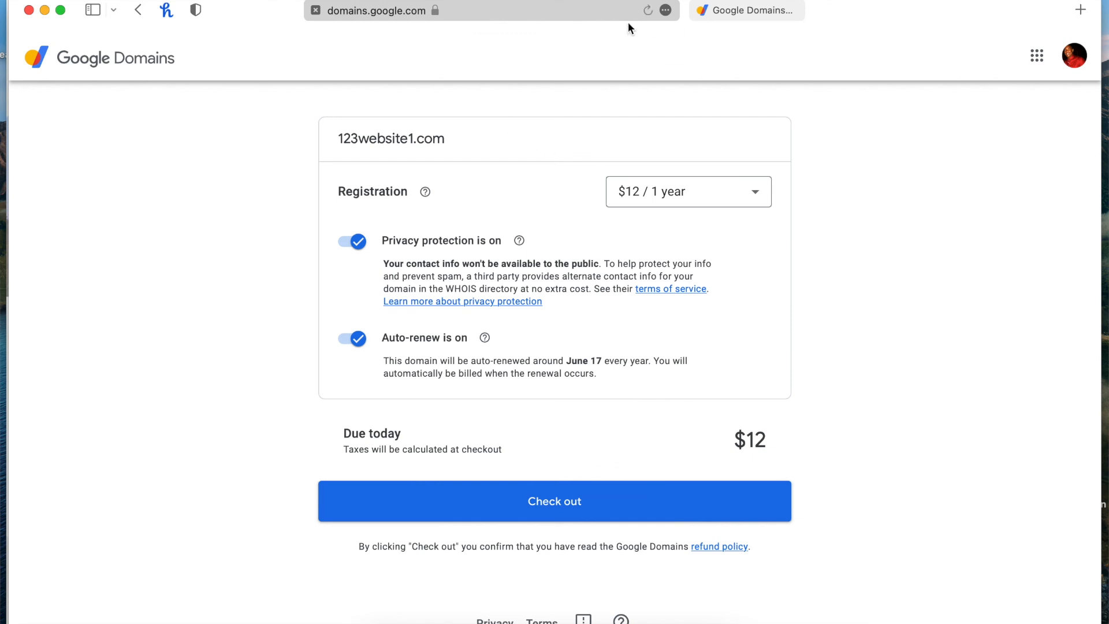
# Step: Open the example personal website by its custom domain in a new private Safari window and look over its home page
pyautogui.hotkey('ctrl', 'Up')
pyautogui.click(437, 366)
pyautogui.press('super+n')
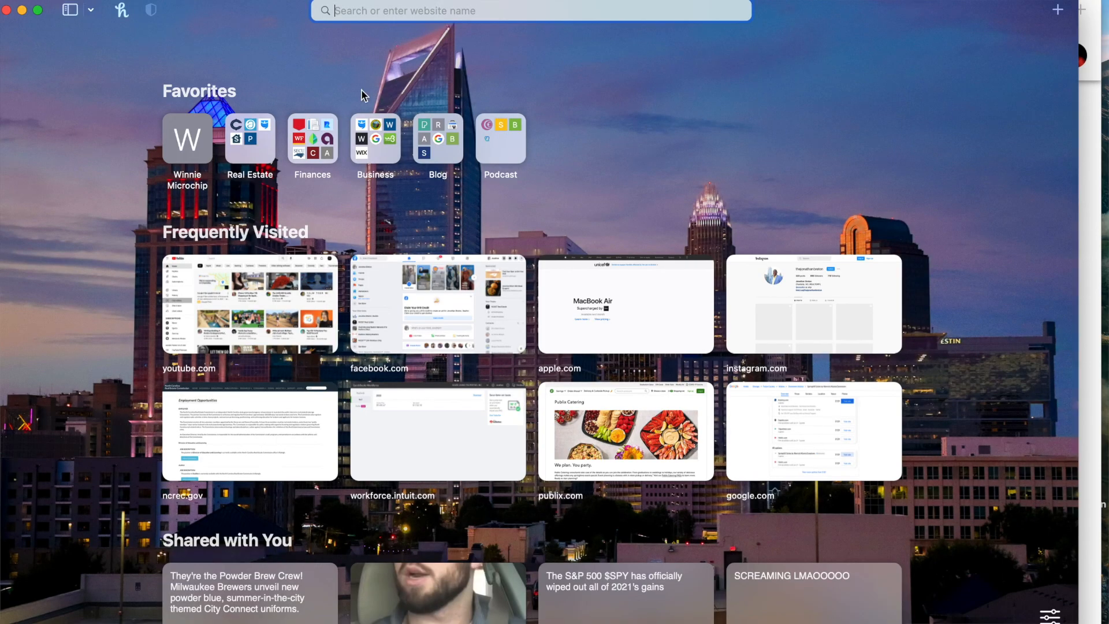
pyautogui.press('super+shift+n')
pyautogui.write('jonathanbreton.com')
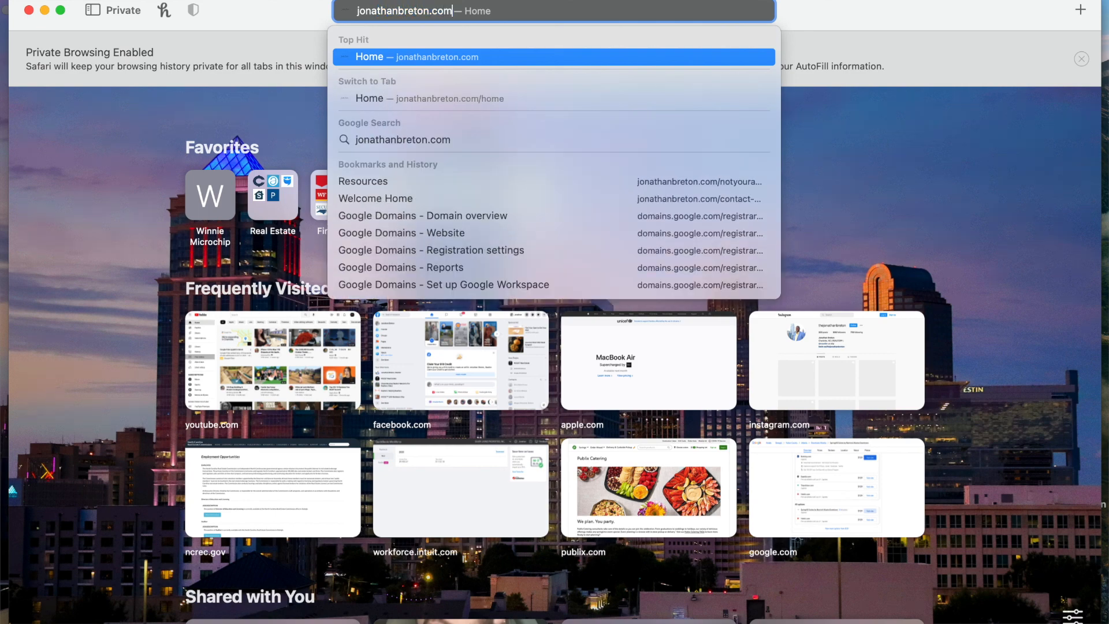
pyautogui.press('Return')
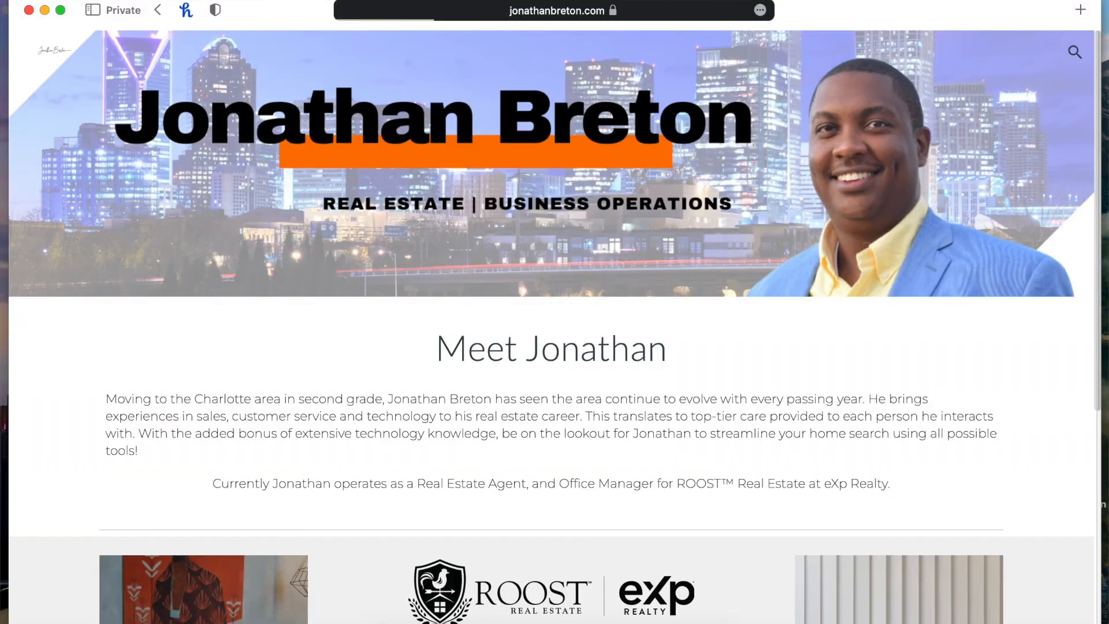
pyautogui.scroll(-6, 552, 326)
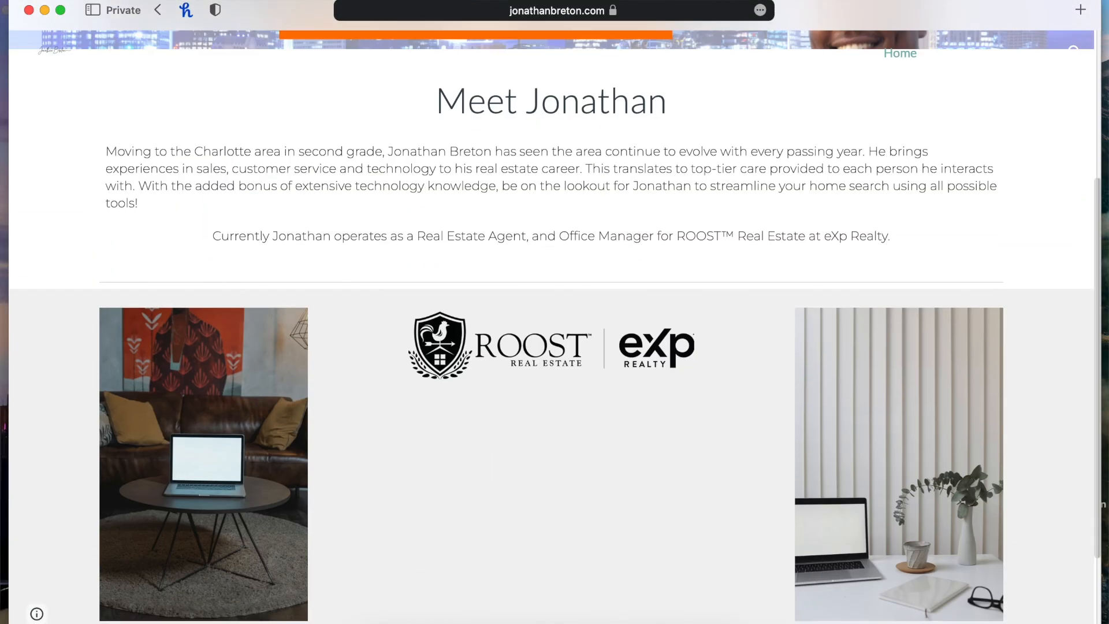
pyautogui.scroll(5, 551, 349)
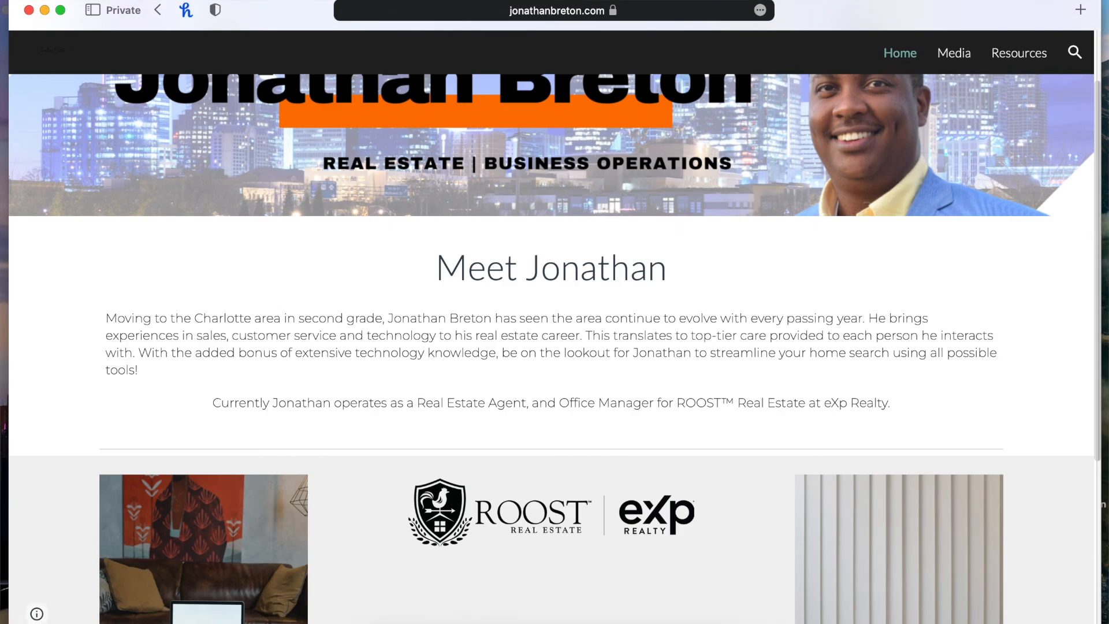